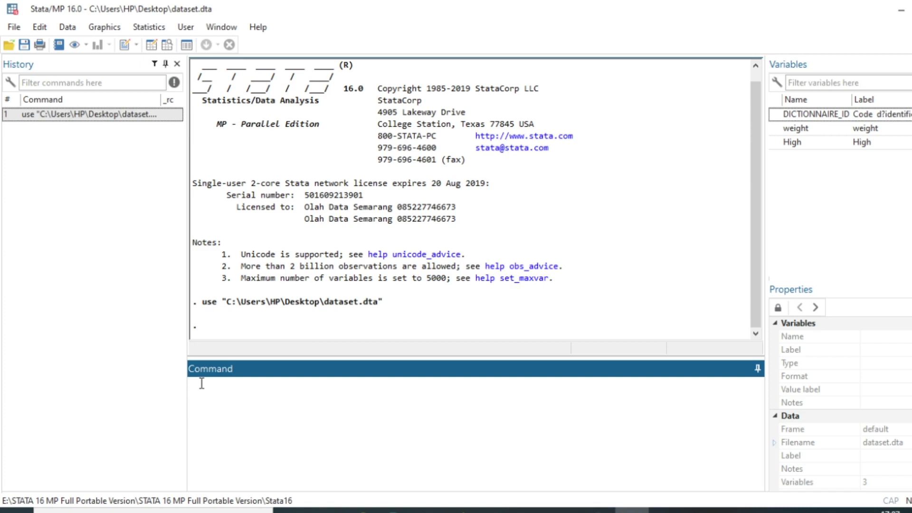
Enlarge the command area and generate the variable BMI as weight/(High^2)
{"action": "left_click_drag", "start_coordinate": [315, 358], "coordinate": [328, 311]}
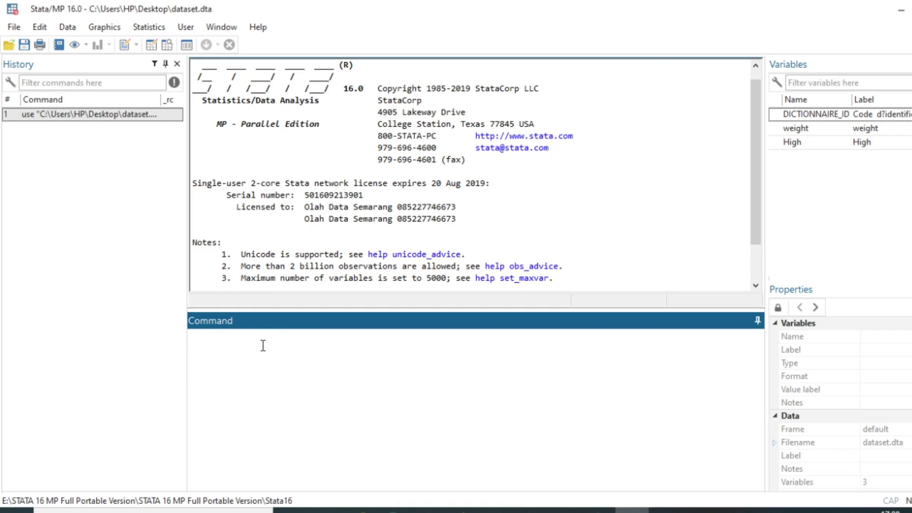
{"action": "type", "text": "gen BMI="}
{"action": "double_click", "coordinate": [863, 130]}
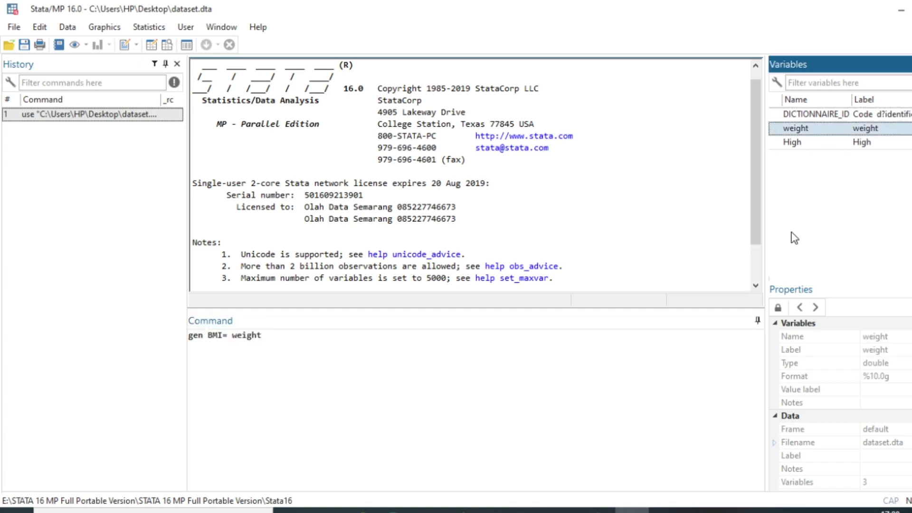
{"action": "type", "text": "/("}
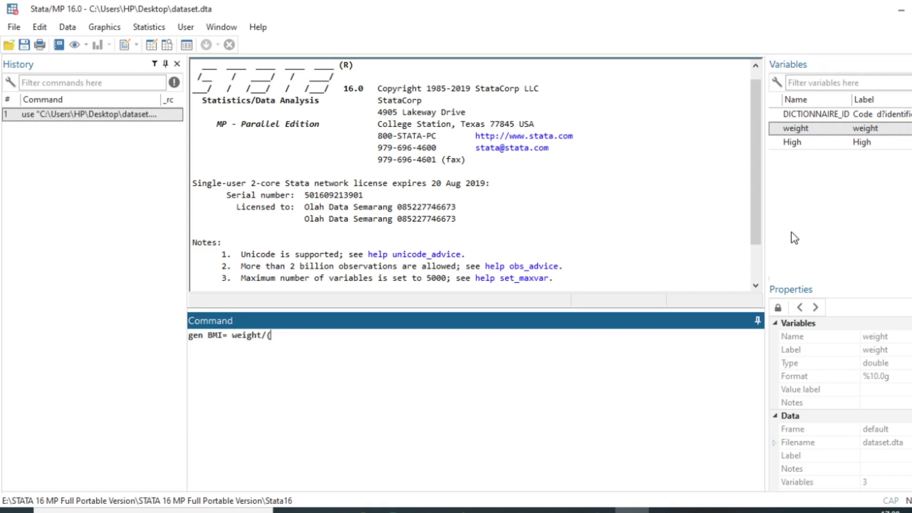
{"action": "double_click", "coordinate": [860, 143]}
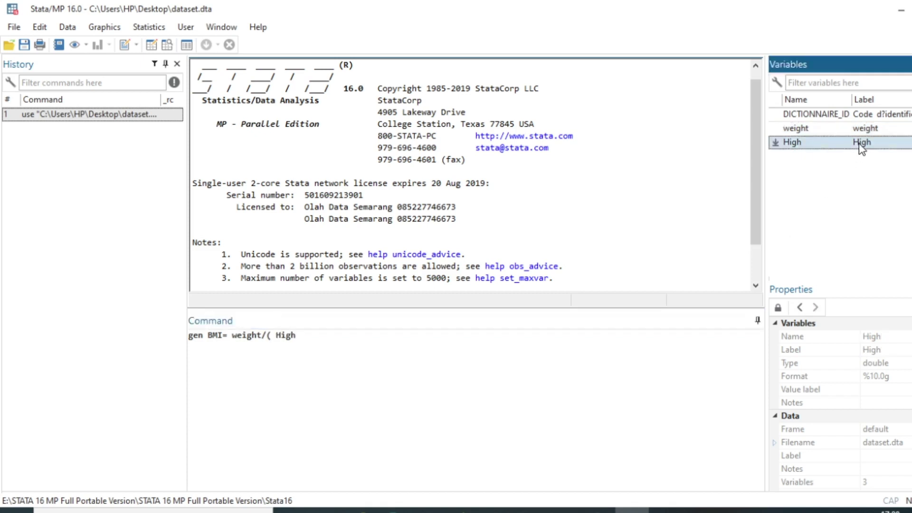
{"action": "type", "text": "^2)"}
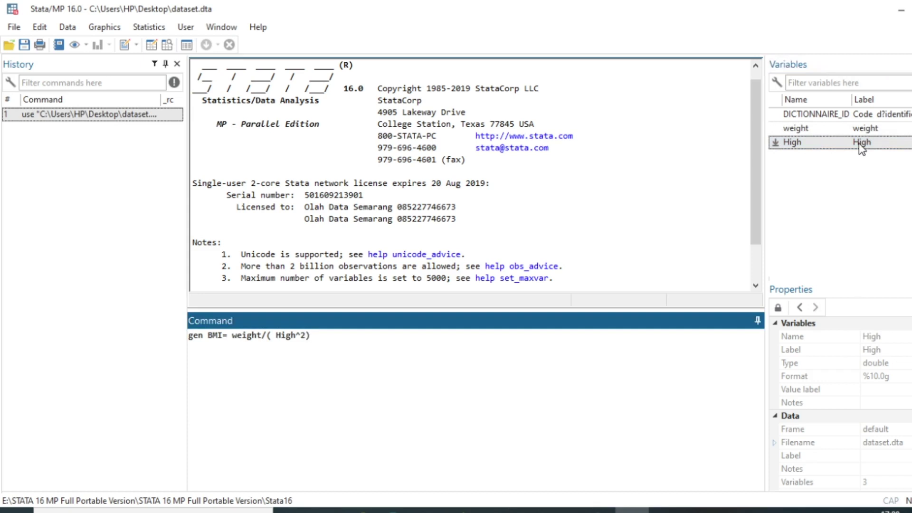
{"action": "key", "text": "Return"}
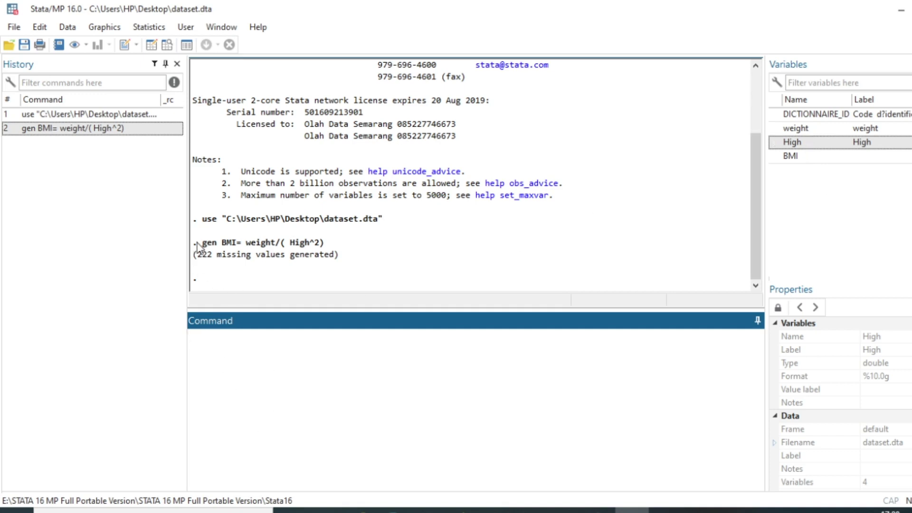
{"action": "left_click_drag", "start_coordinate": [204, 245], "coordinate": [286, 256]}
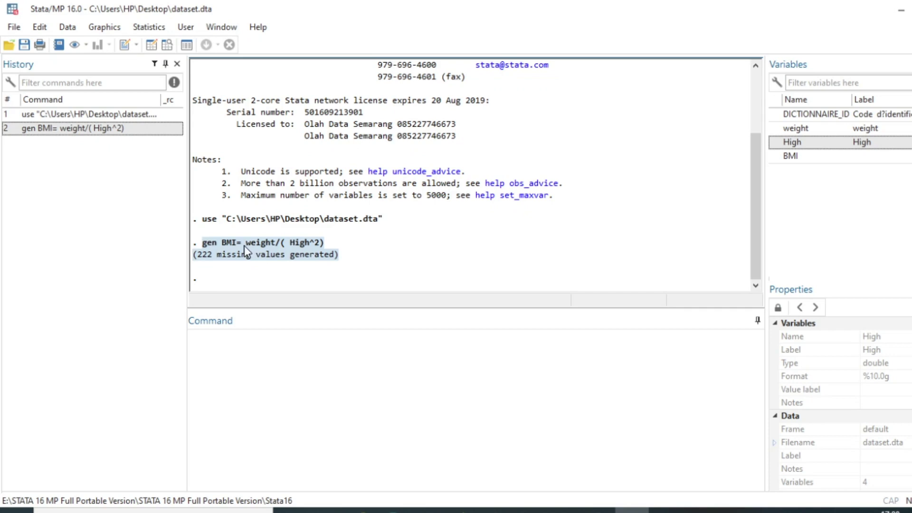
Try to label the BMI variable by running lable variable BMI BMI "Body Mass Index"
{"action": "left_click", "coordinate": [240, 333]}
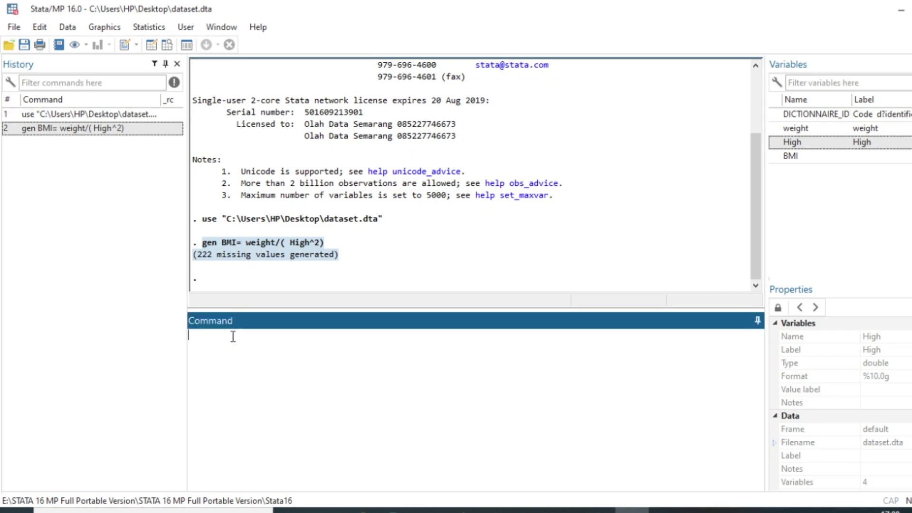
{"action": "type", "text": "bable"}
{"action": "key", "text": "BackSpace"}
{"action": "key", "text": "BackSpace"}
{"action": "key", "text": "BackSpace"}
{"action": "key", "text": "BackSpace"}
{"action": "key", "text": "BackSpace"}
{"action": "type", "text": "lable variable"}
{"action": "left_click", "coordinate": [826, 158]}
{"action": "left_click", "coordinate": [825, 158]}
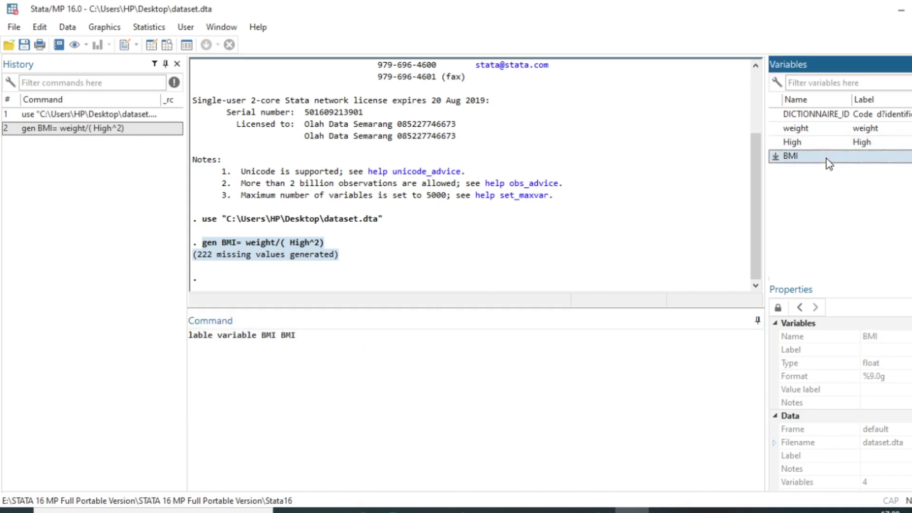
{"action": "type", "text": "'"}
{"action": "key", "text": "BackSpace"}
{"action": "type", "text": "\""}
{"action": "key", "text": "BackSpace"}
{"action": "type", "text": "\""}
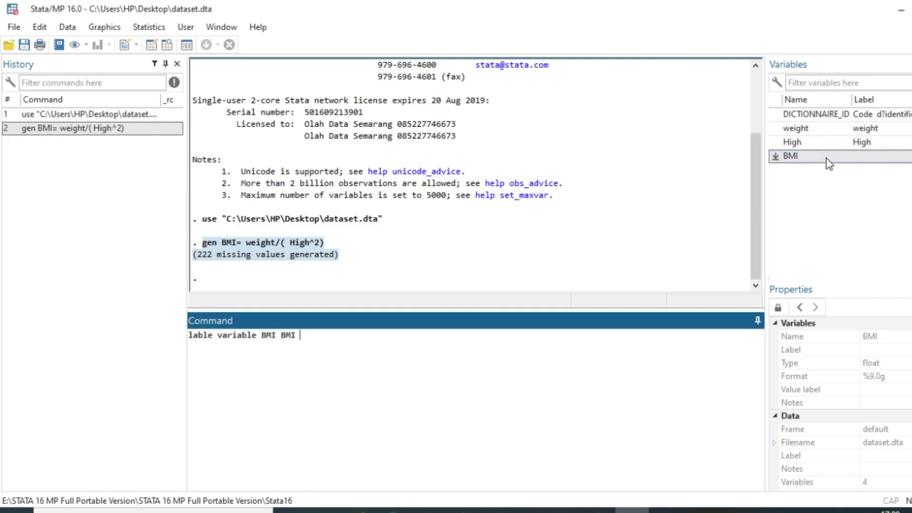
{"action": "type", "text": "Body ma"}
{"action": "key", "text": "BackSpace"}
{"action": "key", "text": "BackSpace"}
{"action": "type", "text": "Mass Index"}
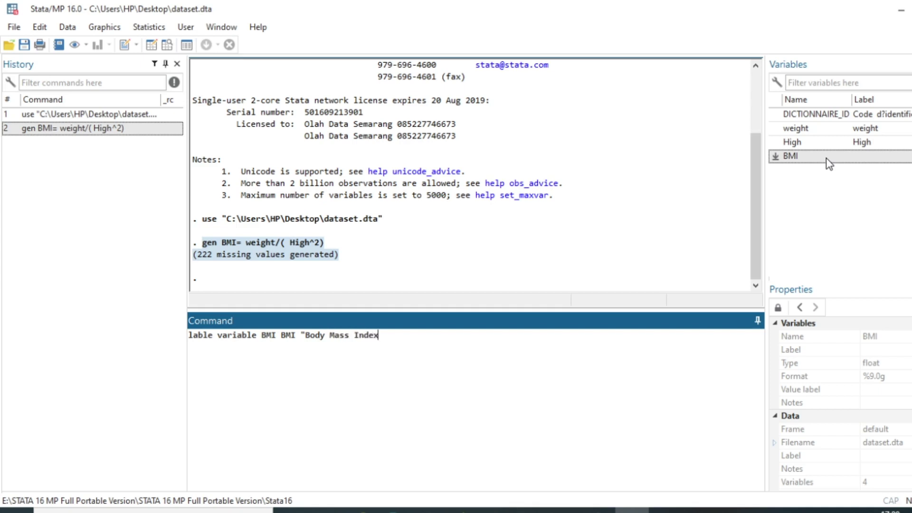
{"action": "type", "text": "\""}
{"action": "key", "text": "Return"}
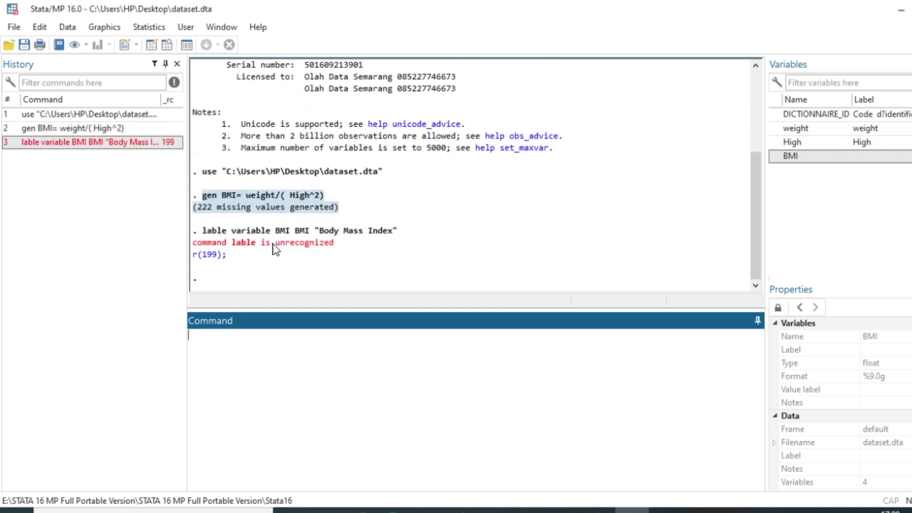
Reuse the labelling command without the duplicate BMI and try to run lable variable BMI "Body Mass Index"
{"action": "left_click", "coordinate": [207, 236]}
{"action": "left_click_drag", "start_coordinate": [207, 236], "coordinate": [405, 240]}
{"action": "key", "text": "ctrl+c"}
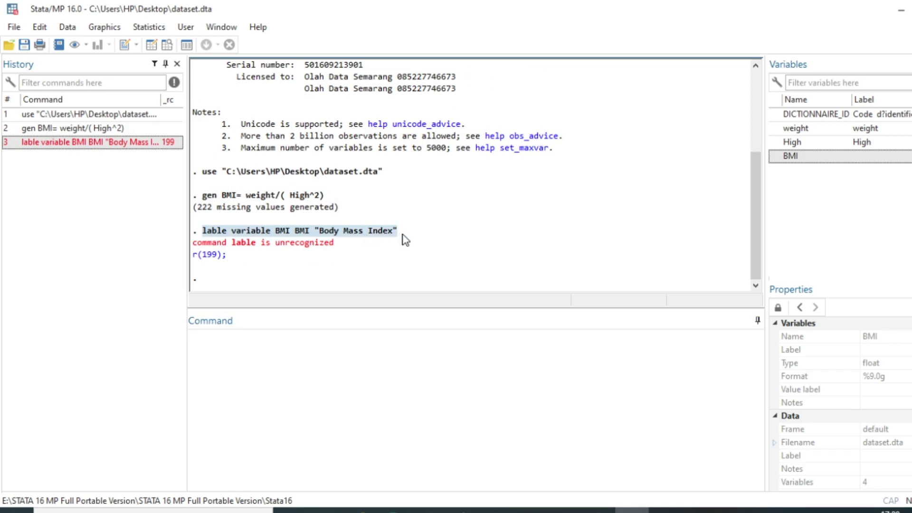
{"action": "left_click", "coordinate": [209, 347]}
{"action": "key", "text": "ctrl+v"}
{"action": "left_click", "coordinate": [275, 337]}
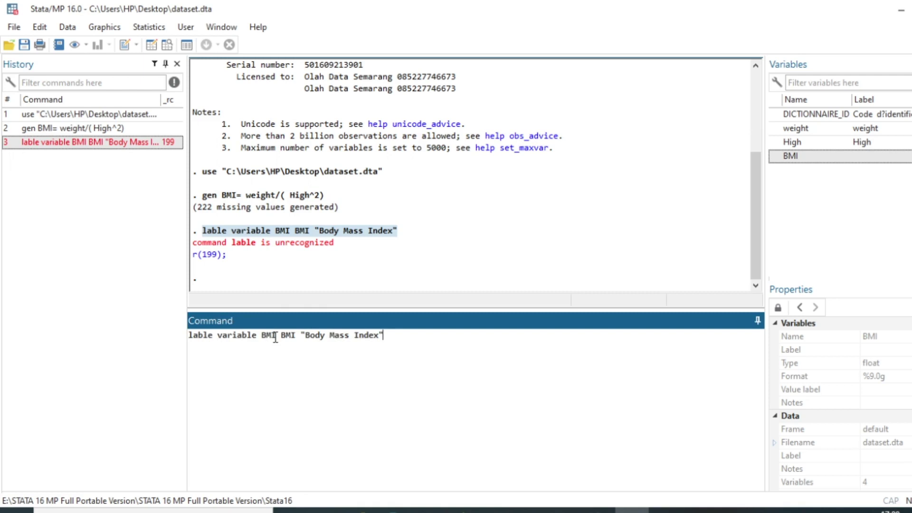
{"action": "key", "text": "BackSpace"}
{"action": "key", "text": "BackSpace"}
{"action": "key", "text": "BackSpace"}
{"action": "key", "text": "BackSpace"}
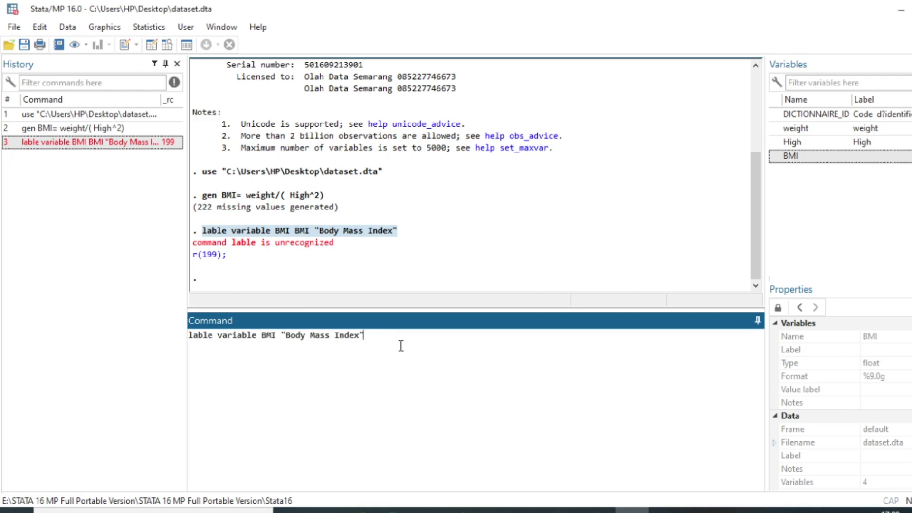
{"action": "key", "text": "Return"}
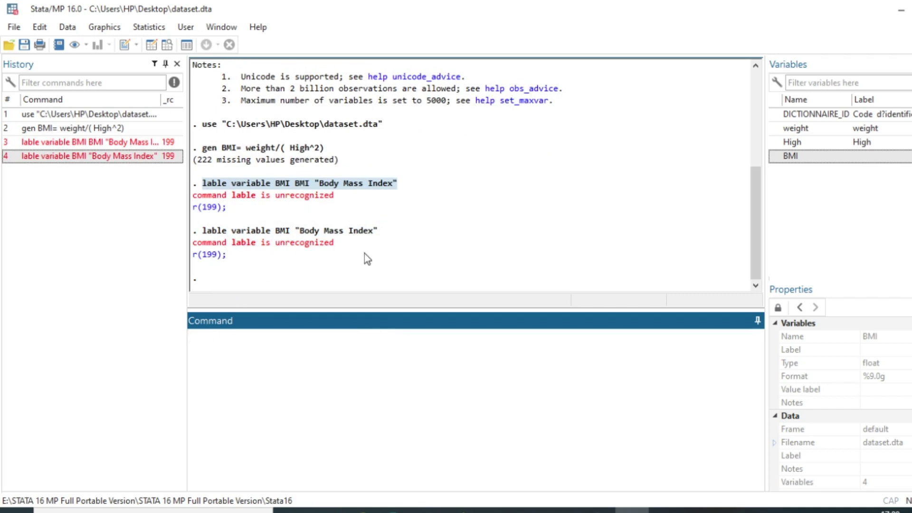
Correct the misspelled command word in the copied line and run label variable BMI "Body Mass Index"
{"action": "left_click_drag", "start_coordinate": [382, 235], "coordinate": [207, 234]}
{"action": "key", "text": "ctrl+c"}
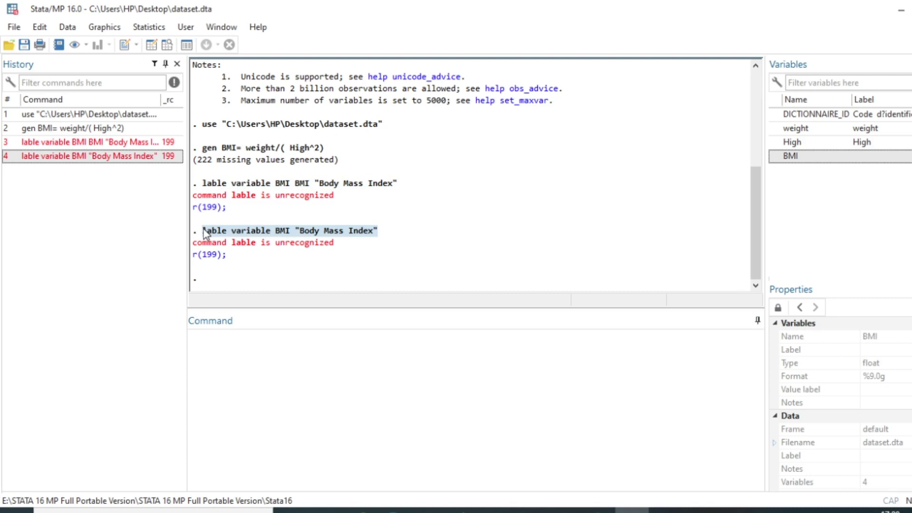
{"action": "left_click", "coordinate": [223, 332]}
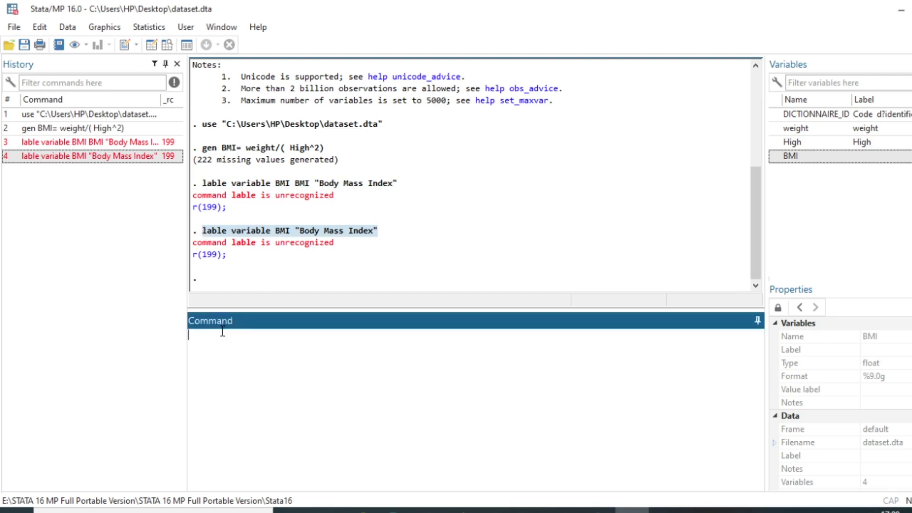
{"action": "key", "text": "ctrl+v"}
{"action": "left_click", "coordinate": [209, 336]}
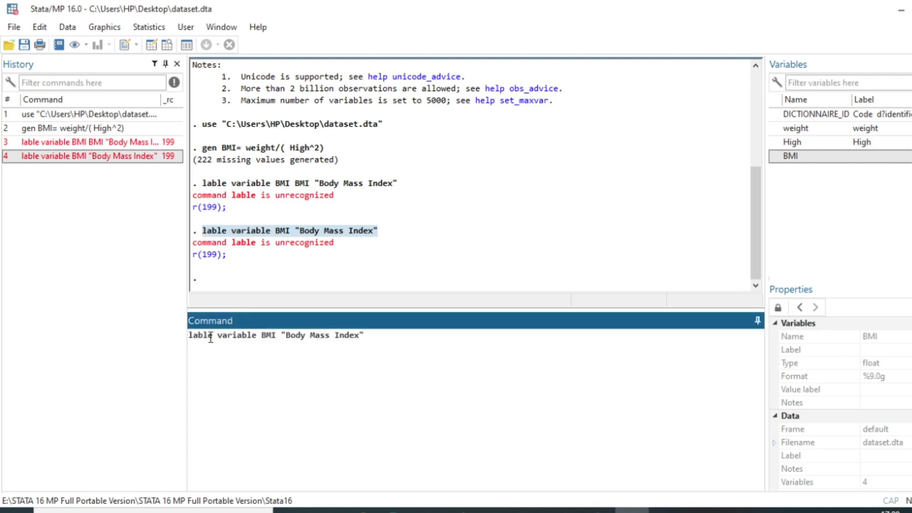
{"action": "key", "text": "BackSpace"}
{"action": "key", "text": "Delete"}
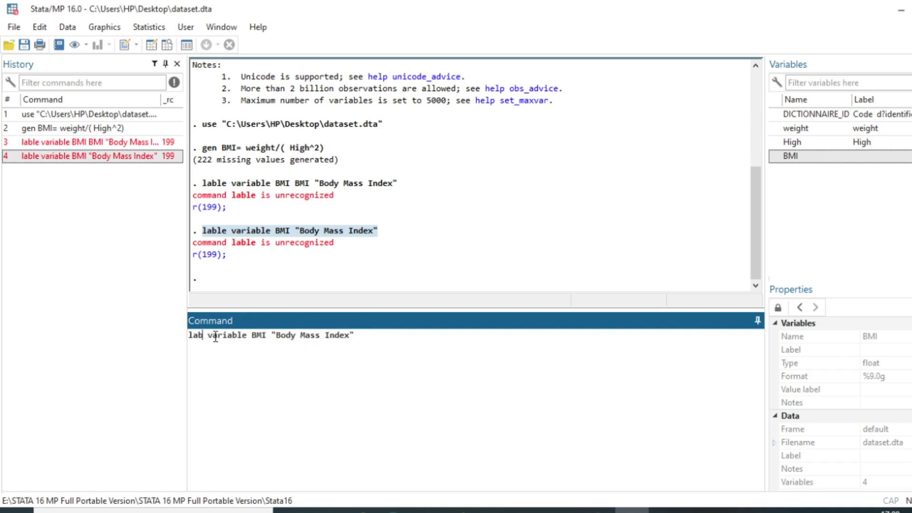
{"action": "type", "text": "el"}
{"action": "left_click", "coordinate": [368, 335]}
{"action": "key", "text": "Return"}
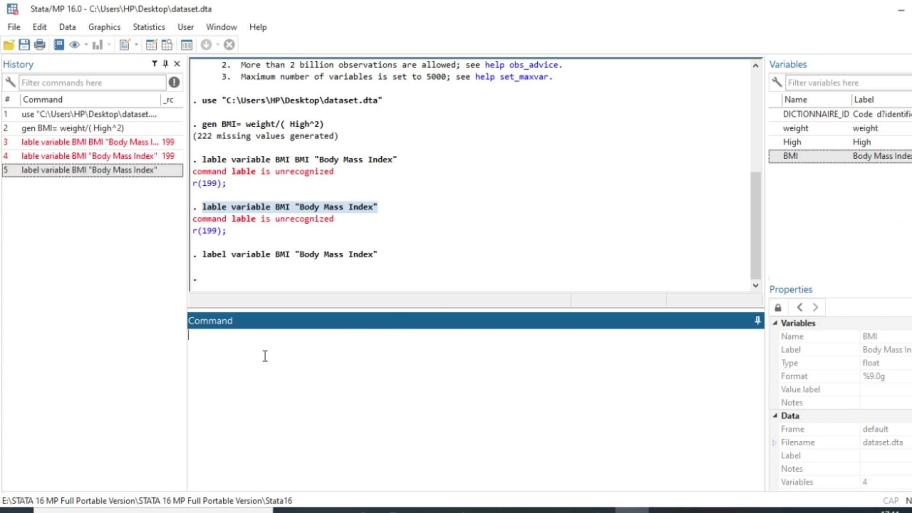
Generate a new variable BMI1 as a copy of BMI
{"action": "left_click", "coordinate": [220, 342]}
{"action": "type", "text": "gen BMI1="}
{"action": "double_click", "coordinate": [844, 159]}
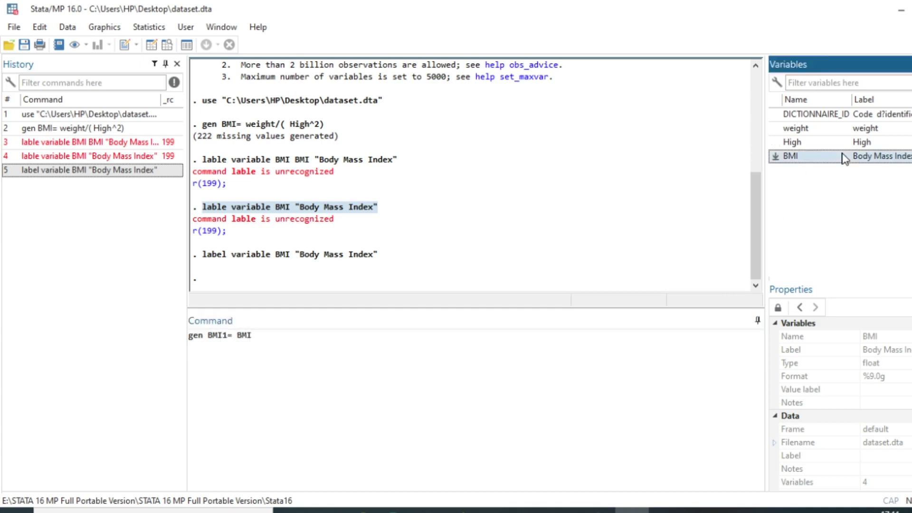
{"action": "key", "text": "Return"}
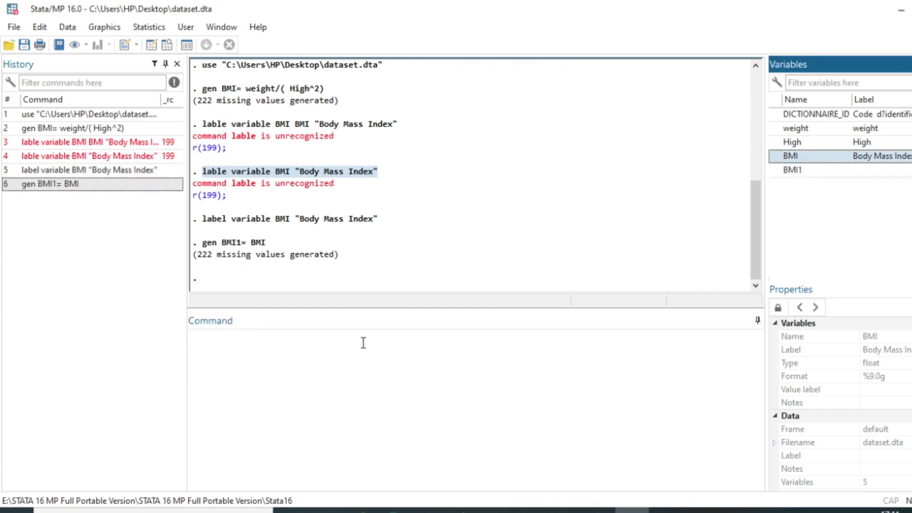
Try to recode low BMI values by running replce BMI1=1 if BMI<18.5
{"action": "left_click", "coordinate": [209, 332]}
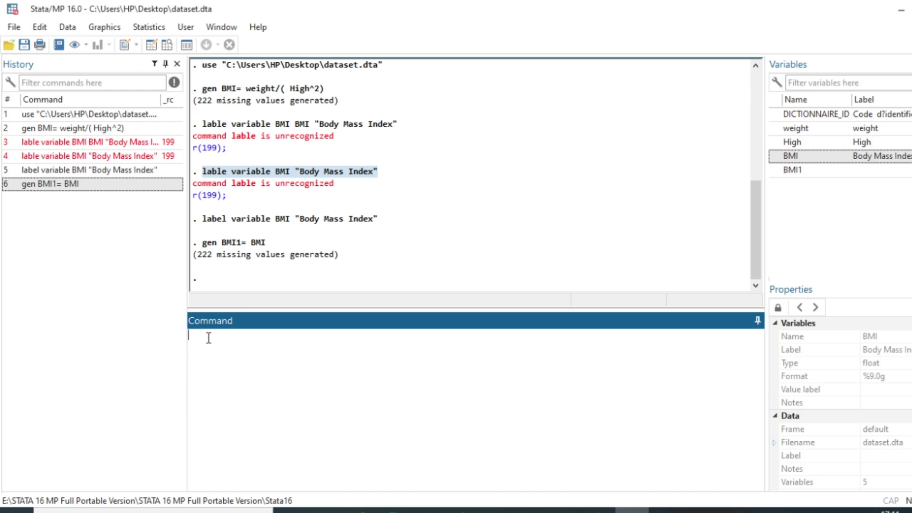
{"action": "type", "text": "replace"}
{"action": "type", "text": "M"}
{"action": "key", "text": "BackSpace"}
{"action": "type", "text": "BMI1"}
{"action": "type", "text": "=1 if"}
{"action": "double_click", "coordinate": [855, 158]}
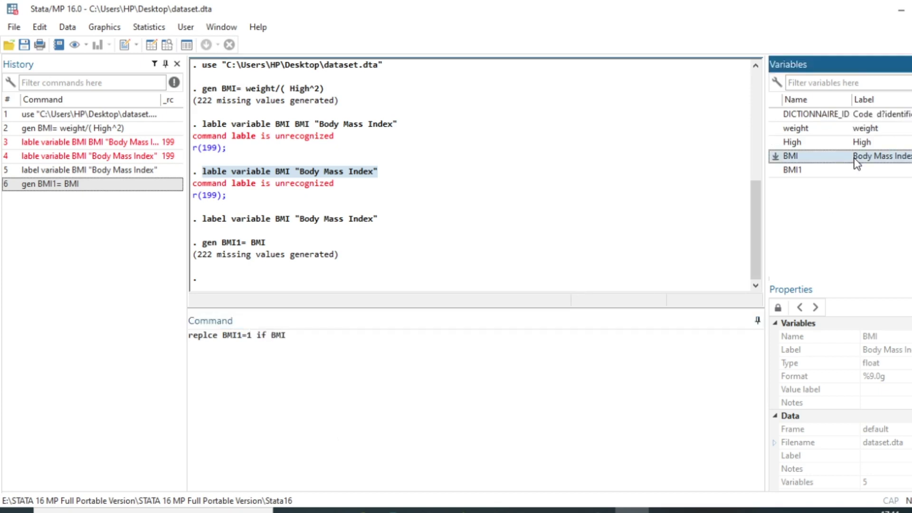
{"action": "left_click", "coordinate": [311, 340]}
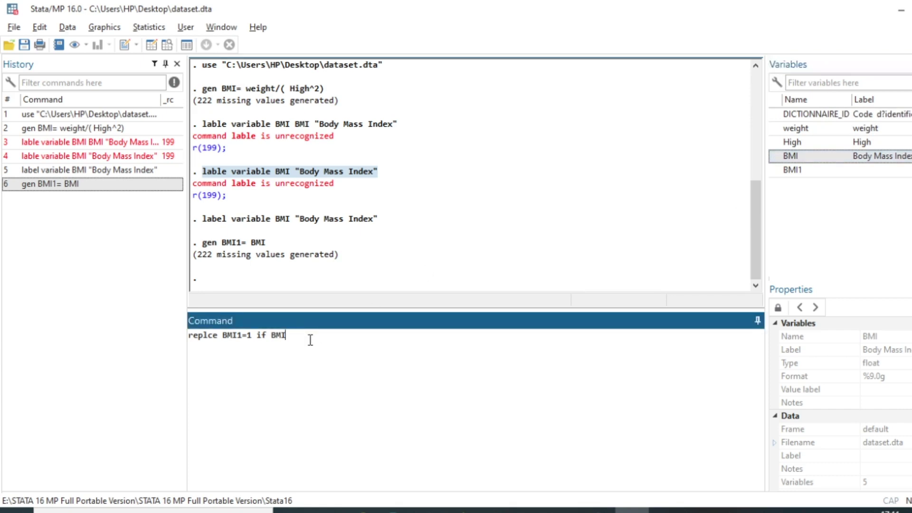
{"action": "type", "text": "<18.5"}
{"action": "key", "text": "Return"}
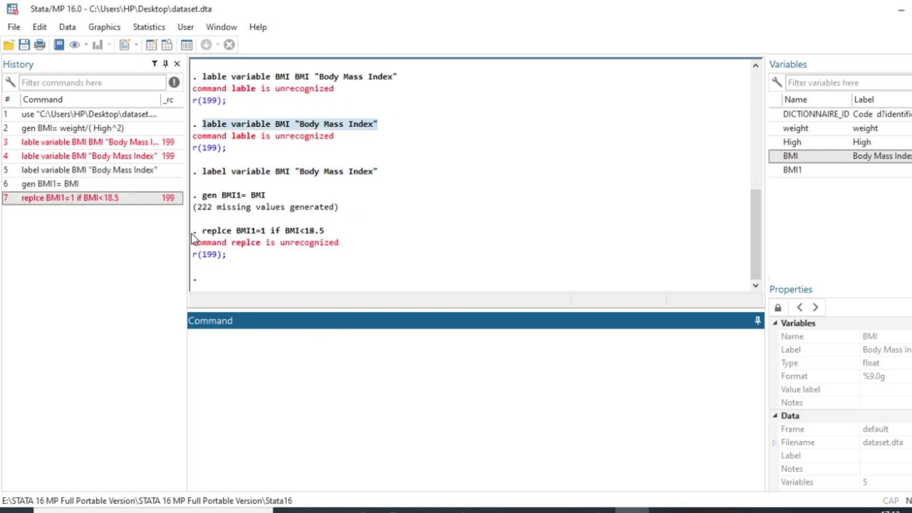
Correct the misspelled word in the copied recoding command and run replace BMI1=1 if BMI<18.5
{"action": "left_click_drag", "start_coordinate": [205, 231], "coordinate": [335, 232]}
{"action": "key", "text": "ctrl+c"}
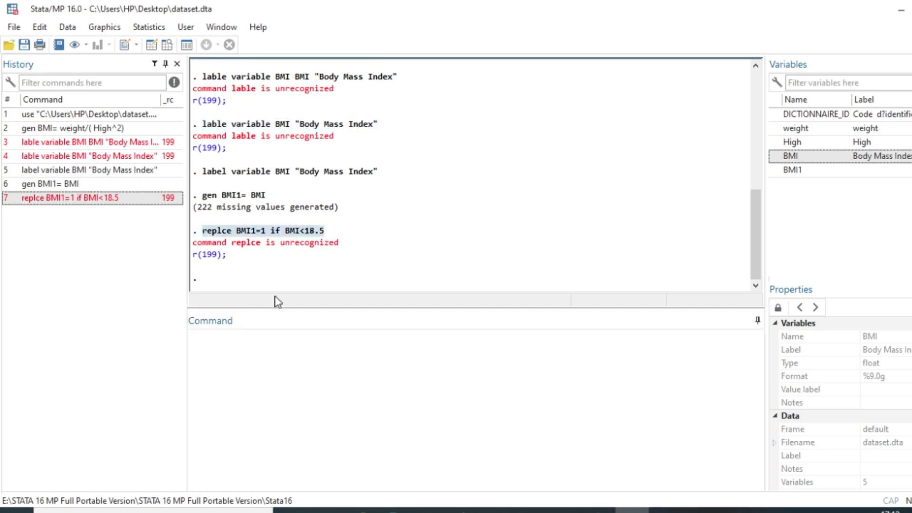
{"action": "left_click", "coordinate": [215, 352]}
{"action": "key", "text": "ctrl+v"}
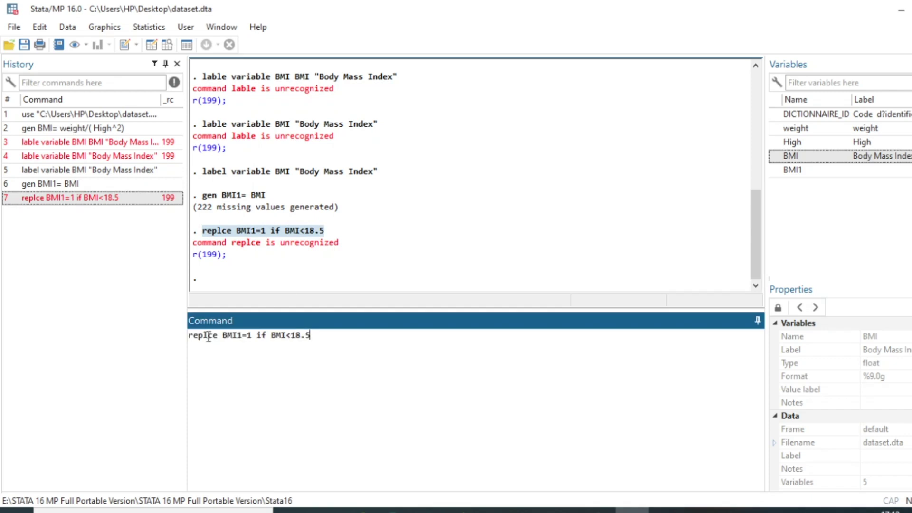
{"action": "left_click", "coordinate": [204, 336]}
{"action": "double_click", "coordinate": [207, 335]}
{"action": "left_click", "coordinate": [209, 335]}
{"action": "type", "text": "a"}
{"action": "left_click", "coordinate": [323, 344]}
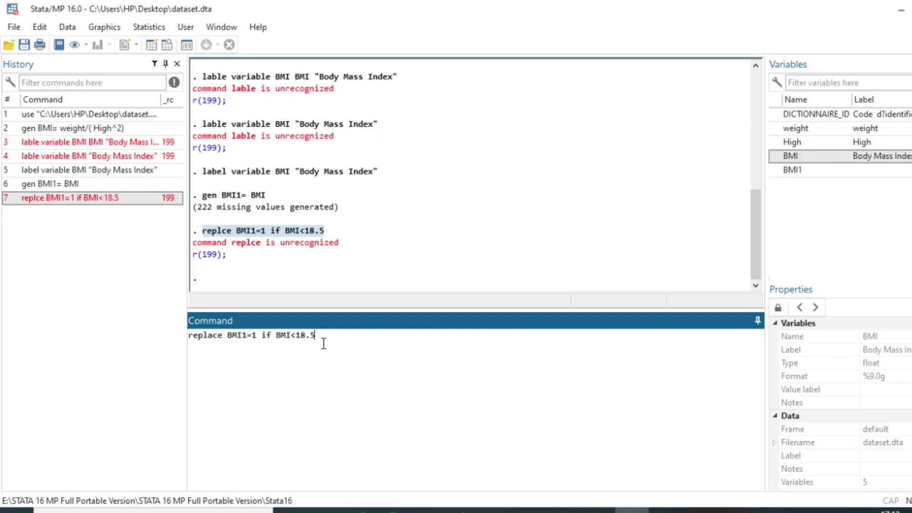
{"action": "key", "text": "Return"}
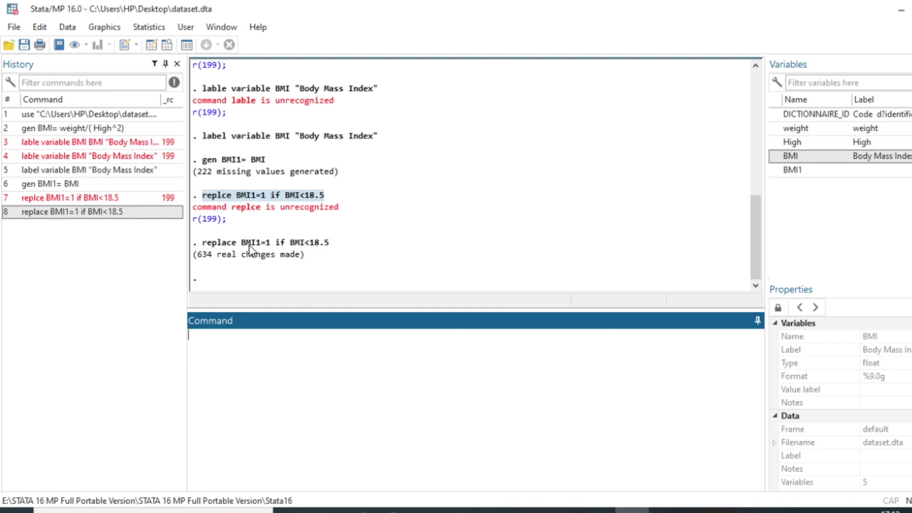
Draft a replace command for BMI1 with the condition if BMI>=18.5 & BMI<25
{"action": "type", "text": "replce"}
{"action": "key", "text": "BackSpace"}
{"action": "key", "text": "BackSpace"}
{"action": "type", "text": "ace"}
{"action": "double_click", "coordinate": [863, 173]}
{"action": "double_click", "coordinate": [863, 173]}
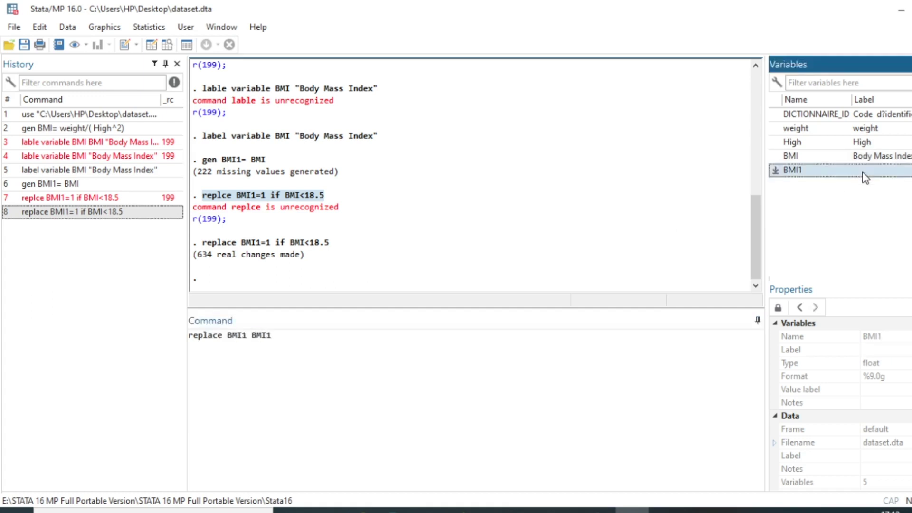
{"action": "type", "text": "if"}
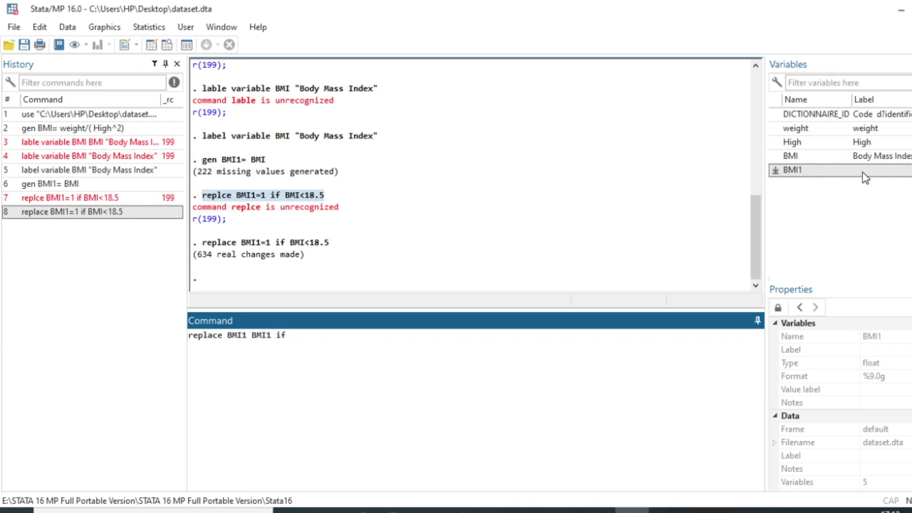
{"action": "double_click", "coordinate": [857, 158]}
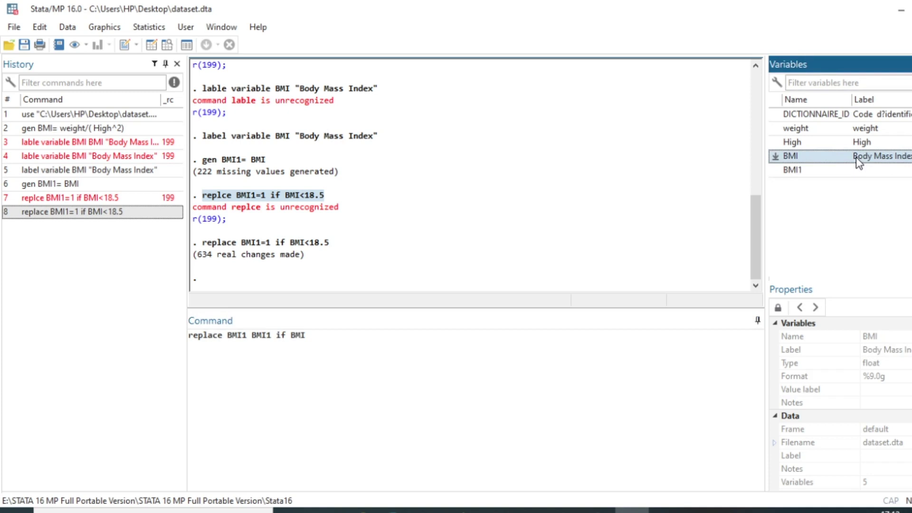
{"action": "type", "text": ">=18.5 &"}
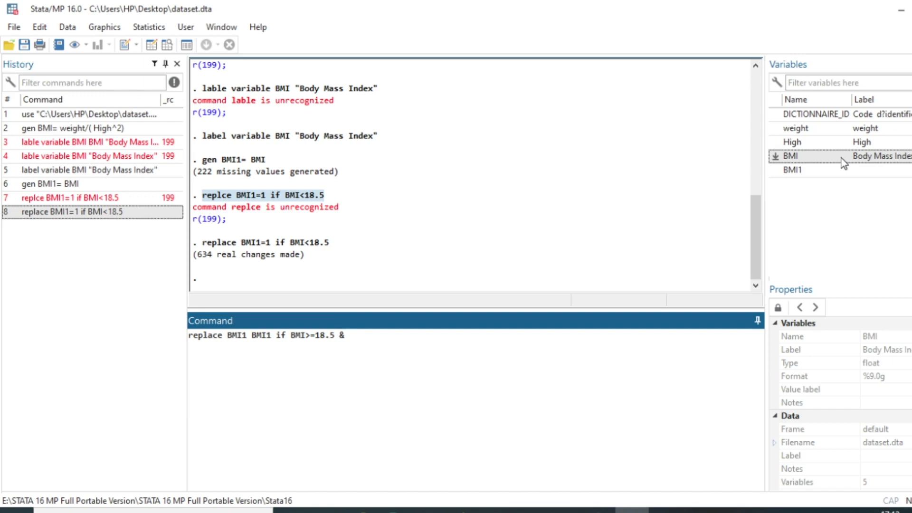
{"action": "double_click", "coordinate": [842, 158]}
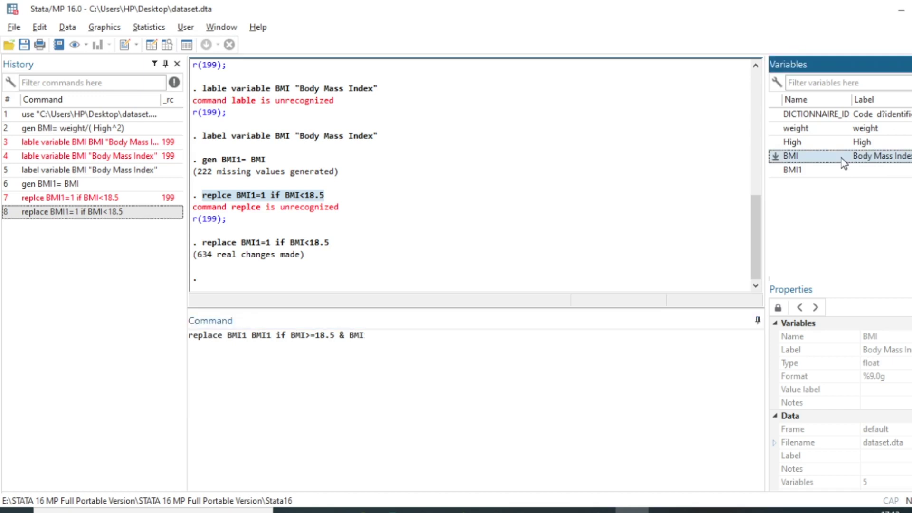
{"action": "type", "text": "<"}
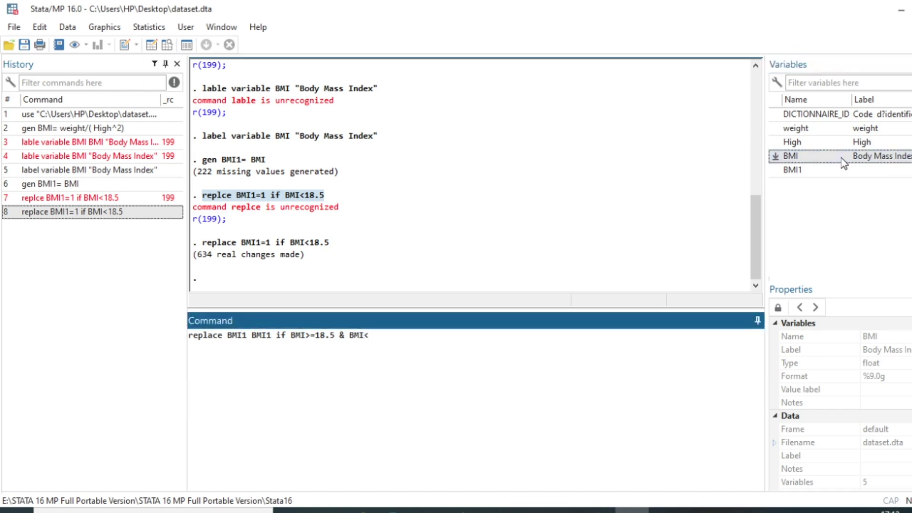
{"action": "type", "text": "25"}
Assign the value 2 in the drafted command, remove the duplicate BMI1, and run replace BMI1=2 if BMI>=18.5 & BMI<25
{"action": "left_click", "coordinate": [247, 336]}
{"action": "type", "text": "=2"}
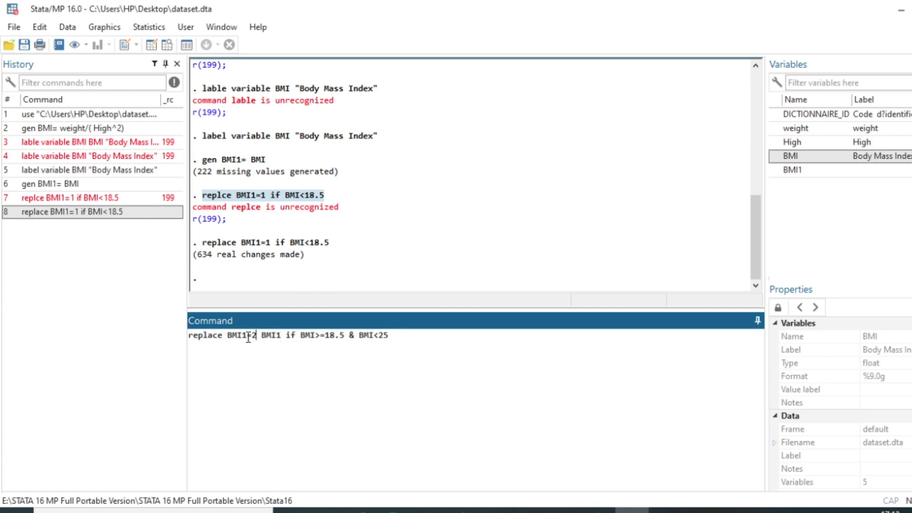
{"action": "left_click", "coordinate": [279, 335]}
{"action": "key", "text": "BackSpace"}
{"action": "key", "text": "BackSpace"}
{"action": "key", "text": "BackSpace"}
{"action": "key", "text": "BackSpace"}
{"action": "key", "text": "BackSpace"}
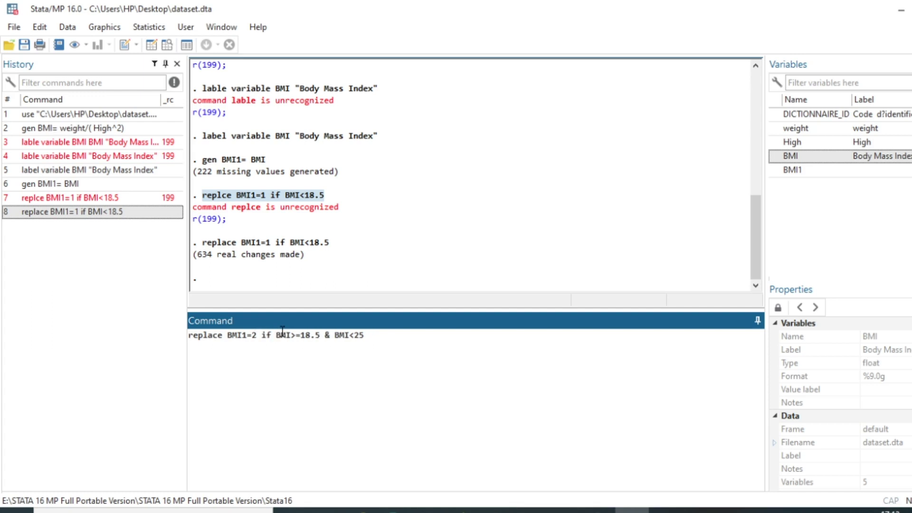
{"action": "left_click", "coordinate": [371, 338]}
{"action": "key", "text": "Return"}
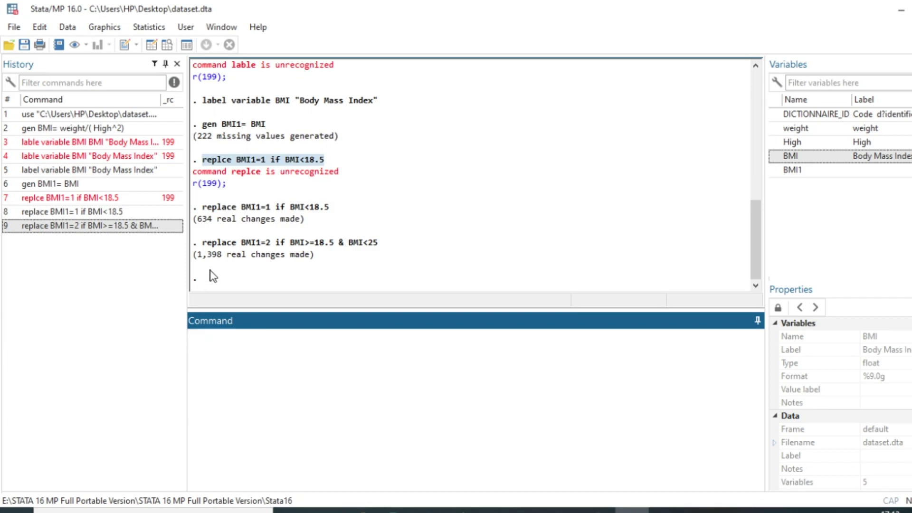
{"action": "left_click_drag", "start_coordinate": [200, 258], "coordinate": [227, 254]}
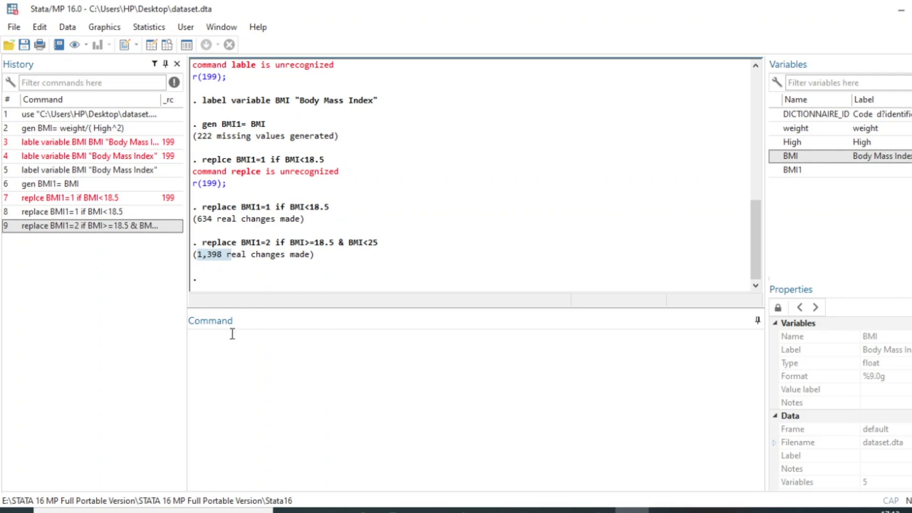
Recode the next BMI range as category 3 by running replace BMI1=3 if BMI>=25 & BMI<30
{"action": "left_click", "coordinate": [215, 331]}
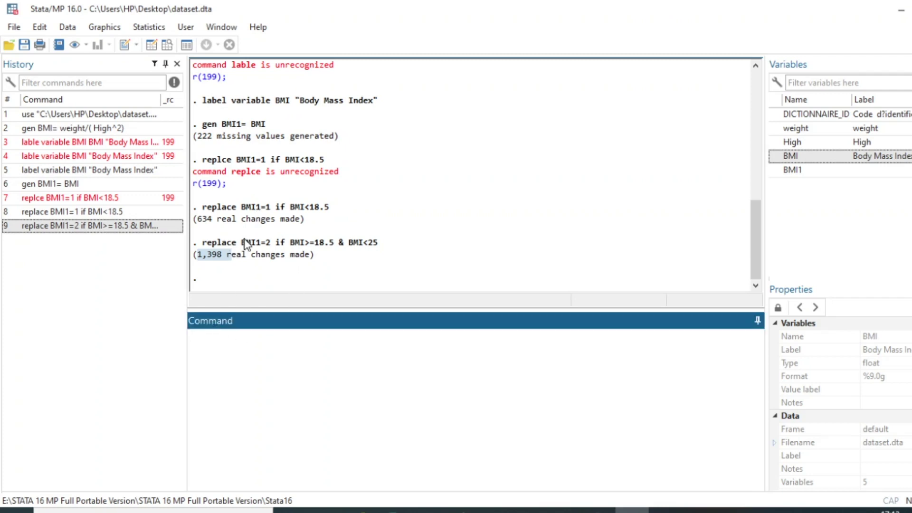
{"action": "type", "text": "replace"}
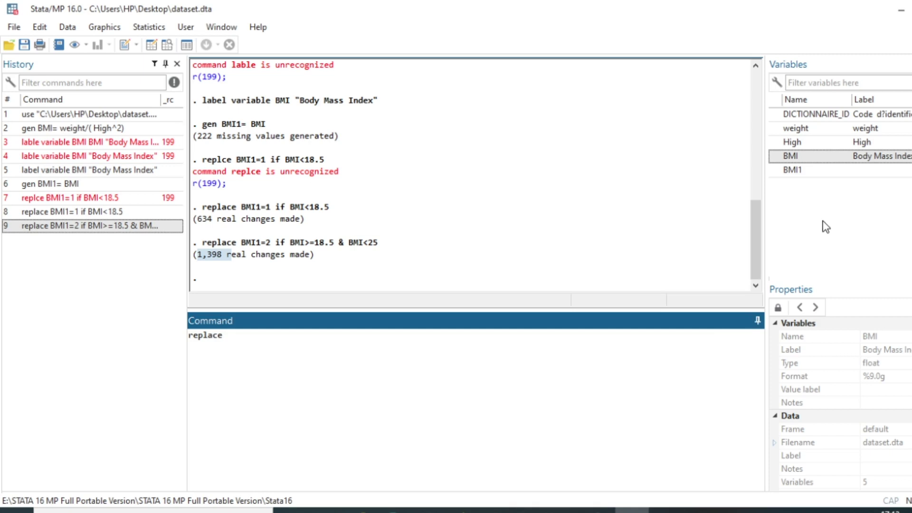
{"action": "double_click", "coordinate": [820, 171]}
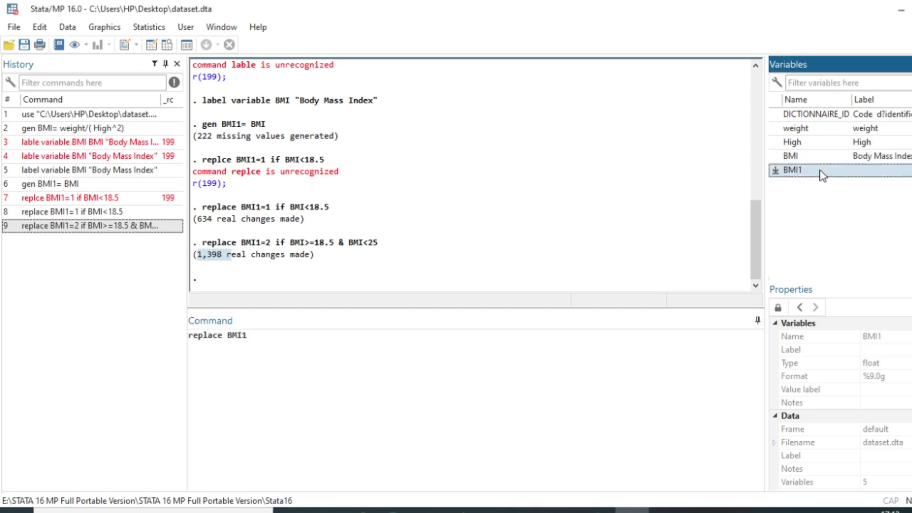
{"action": "type", "text": "=3 if"}
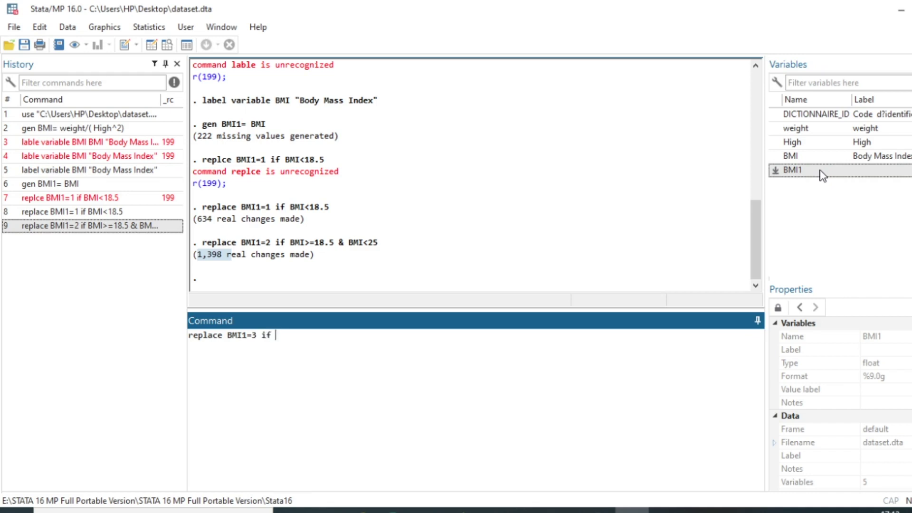
{"action": "double_click", "coordinate": [860, 158]}
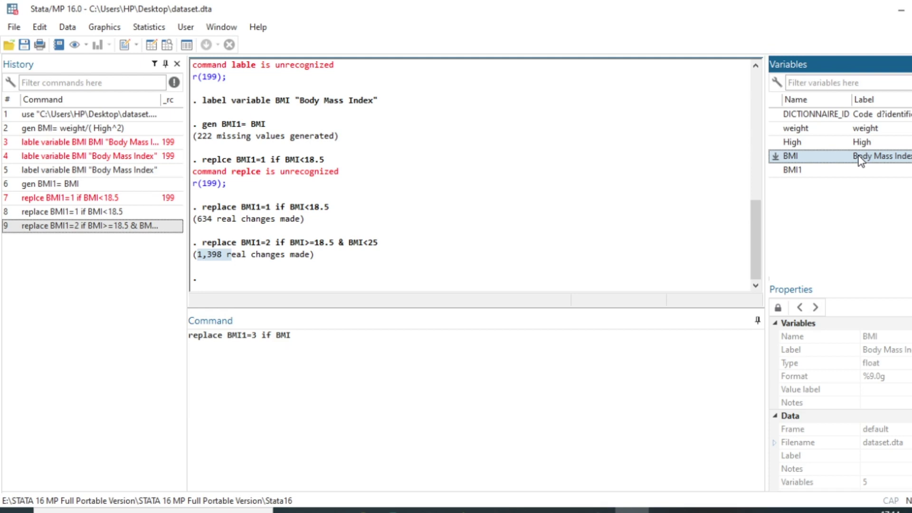
{"action": "type", "text": ">=25 &"}
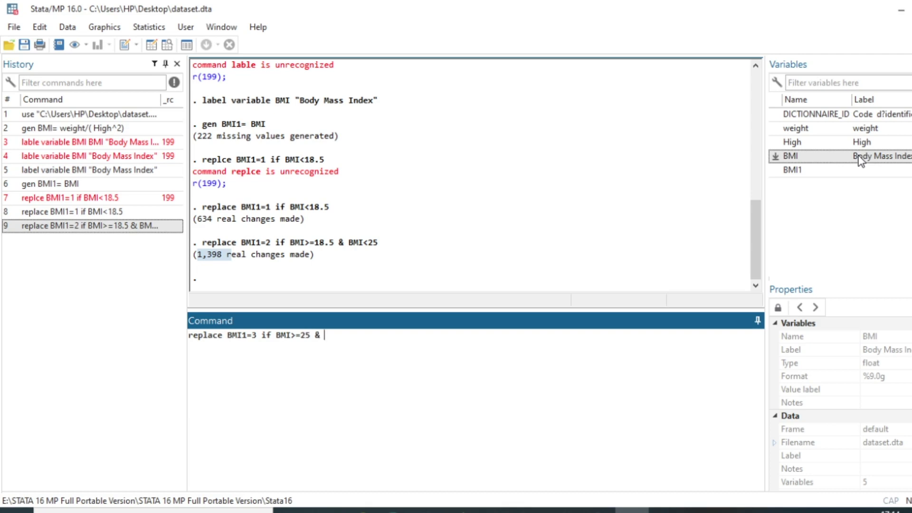
{"action": "double_click", "coordinate": [849, 161]}
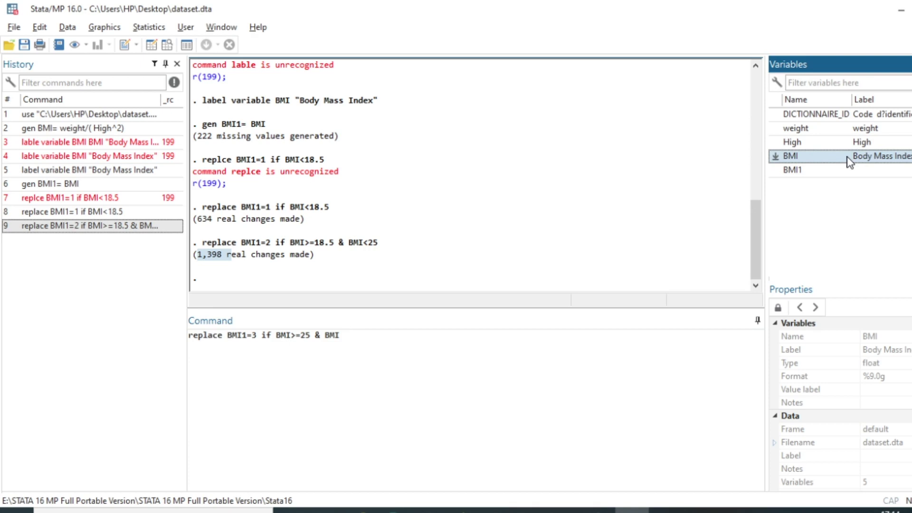
{"action": "type", "text": "<"}
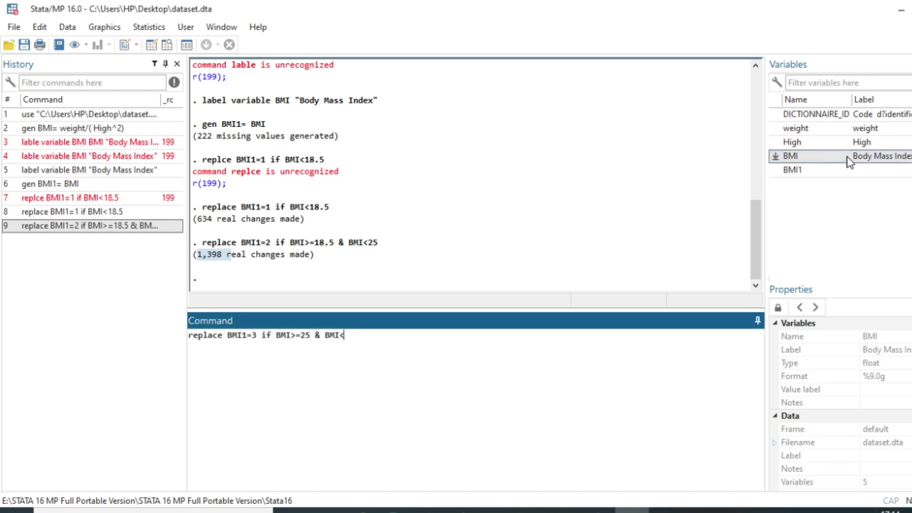
{"action": "type", "text": "30"}
{"action": "key", "text": "Return"}
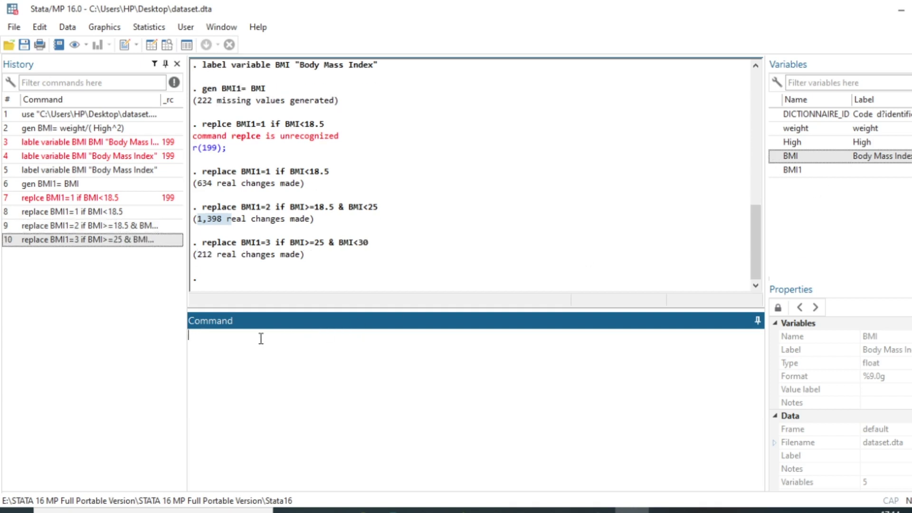
Recode the next BMI range as category 4 by running replace BMI1=4 if BMI>=30 & BMI<40
{"action": "type", "text": "replace"}
{"action": "double_click", "coordinate": [818, 171]}
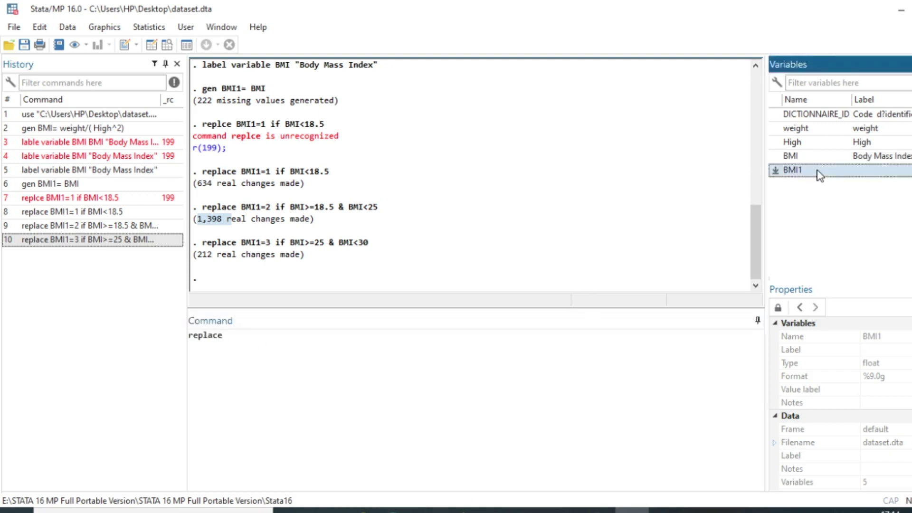
{"action": "left_click", "coordinate": [283, 348]}
{"action": "type", "text": "="}
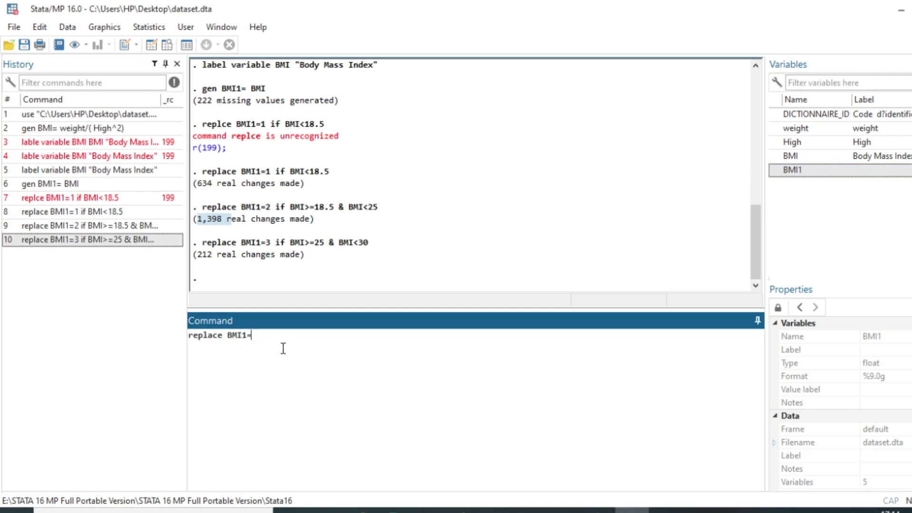
{"action": "type", "text": "4 if"}
{"action": "double_click", "coordinate": [860, 157]}
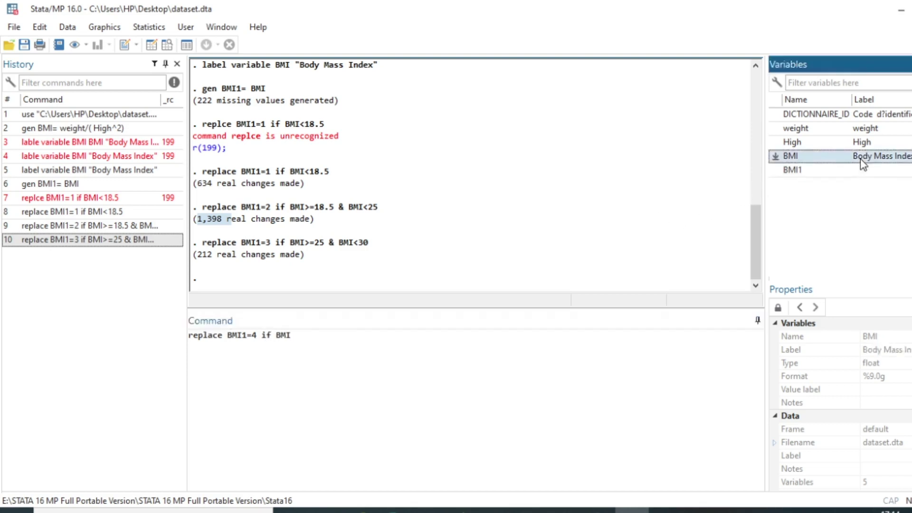
{"action": "left_click", "coordinate": [302, 340]}
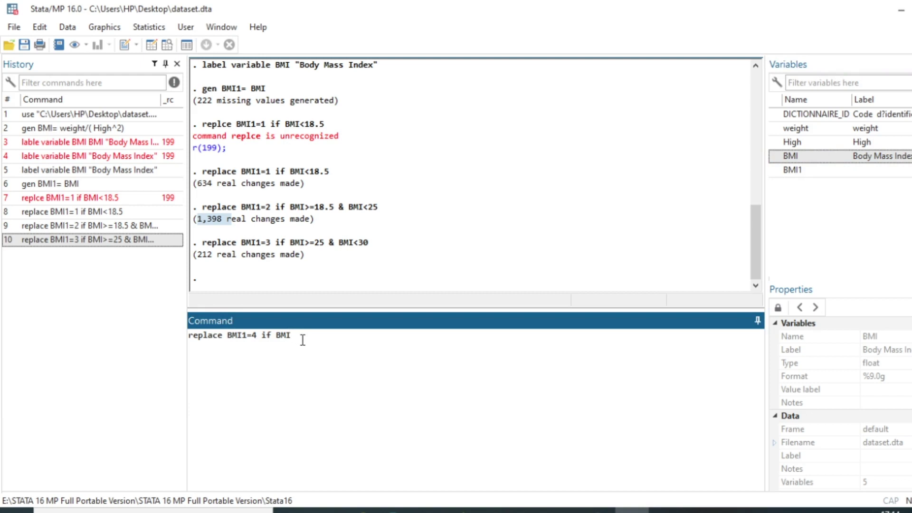
{"action": "type", "text": ">=30 & BMI"}
{"action": "type", "text": "<40"}
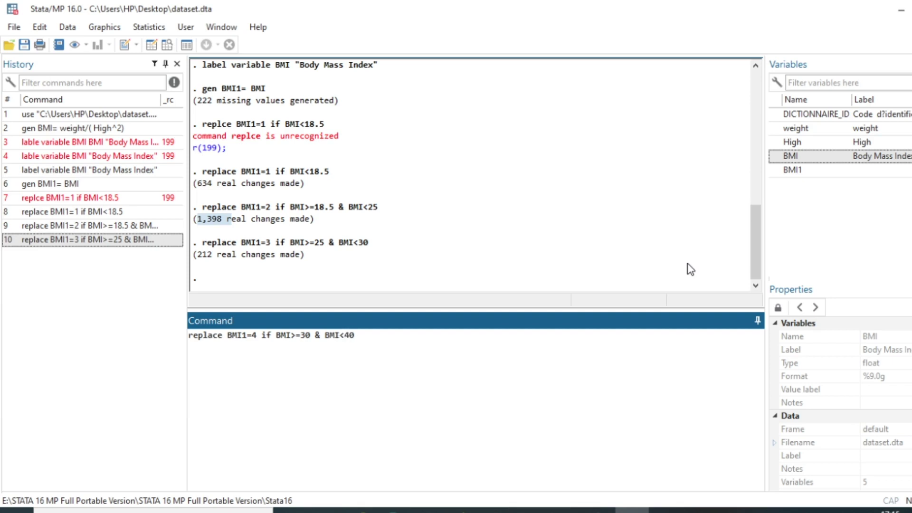
{"action": "key", "text": "Return"}
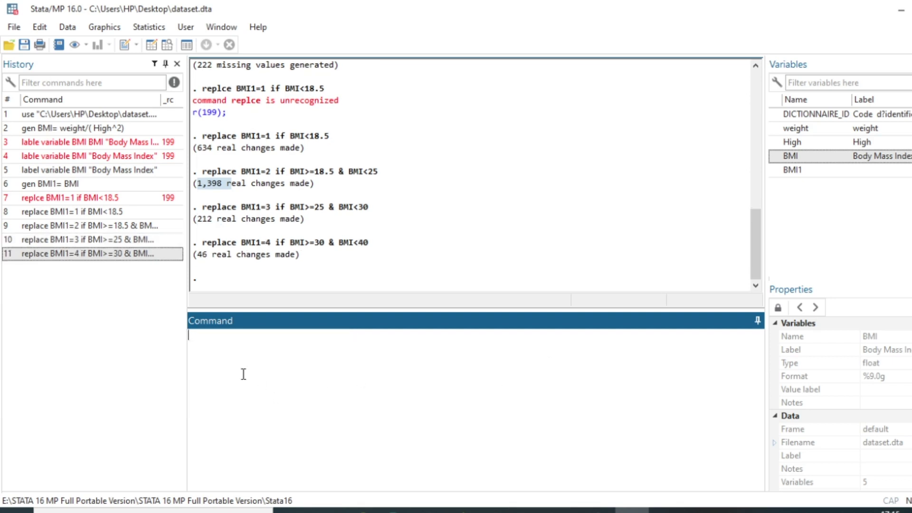
Recode the highest BMI values as category 5 by running replace BMI1=5 if BMI>=40
{"action": "type", "text": "replace"}
{"action": "double_click", "coordinate": [850, 174]}
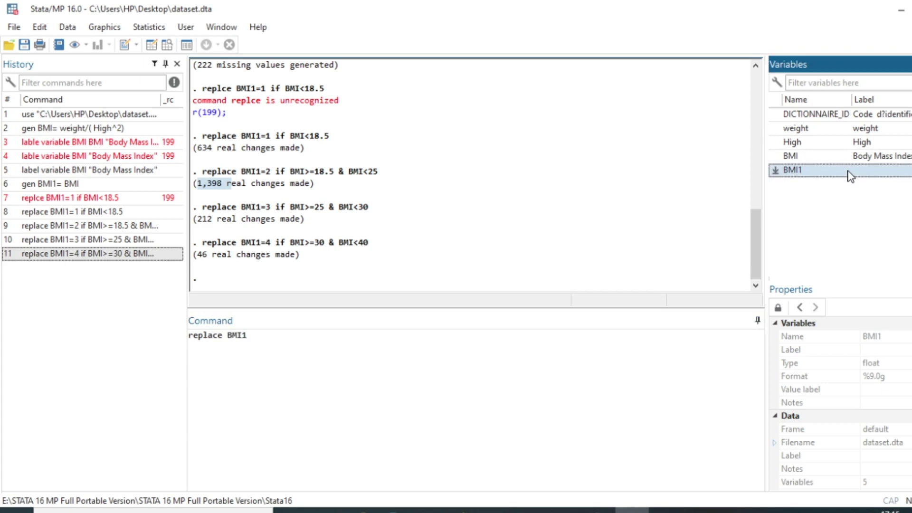
{"action": "type", "text": "=5 if"}
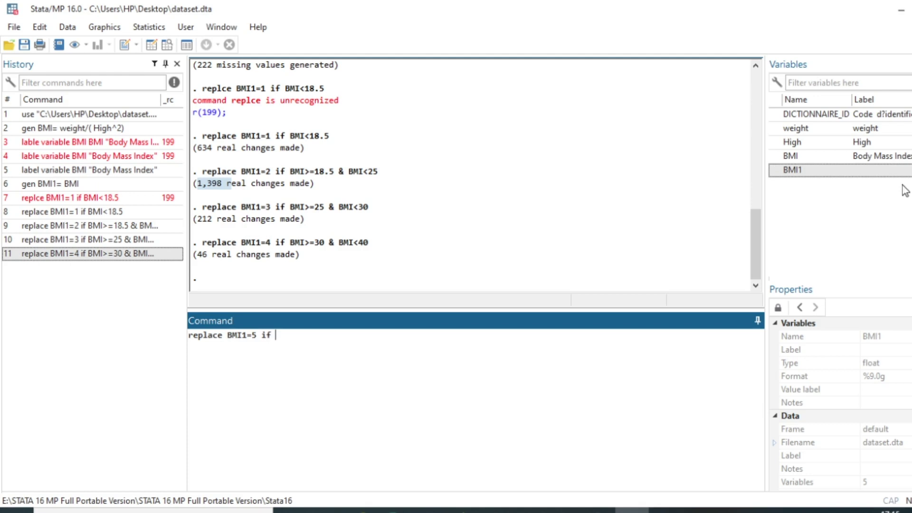
{"action": "double_click", "coordinate": [862, 158]}
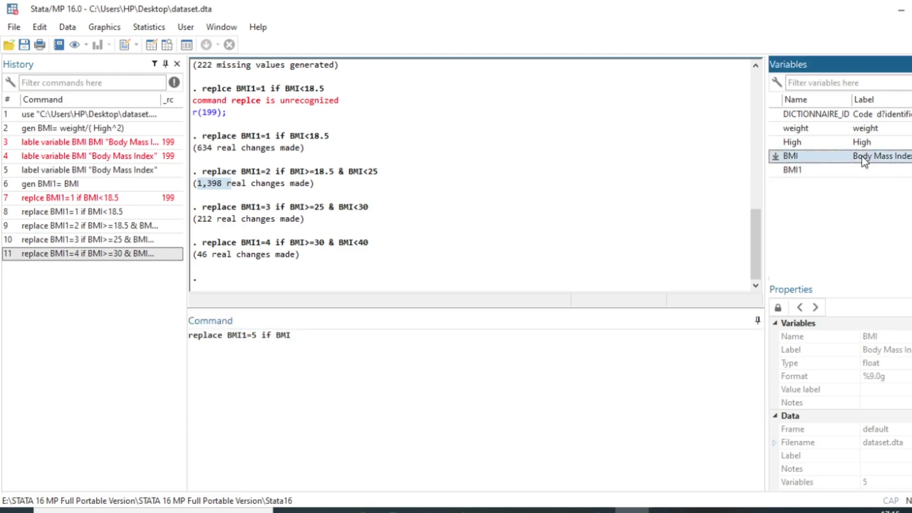
{"action": "type", "text": ">=40"}
{"action": "key", "text": "Return"}
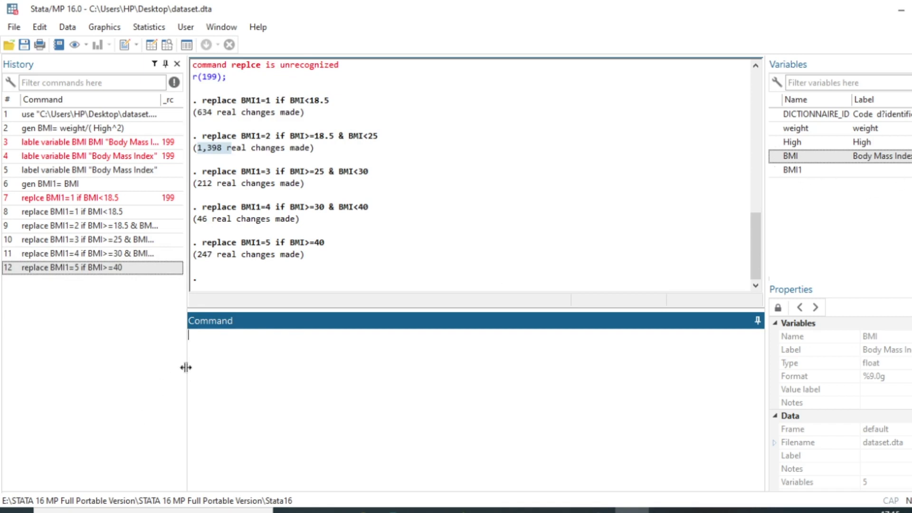
Produce a frequency table of the recoded variable by running tab BMI1
{"action": "type", "text": "tab"}
{"action": "double_click", "coordinate": [813, 171]}
{"action": "key", "text": "Return"}
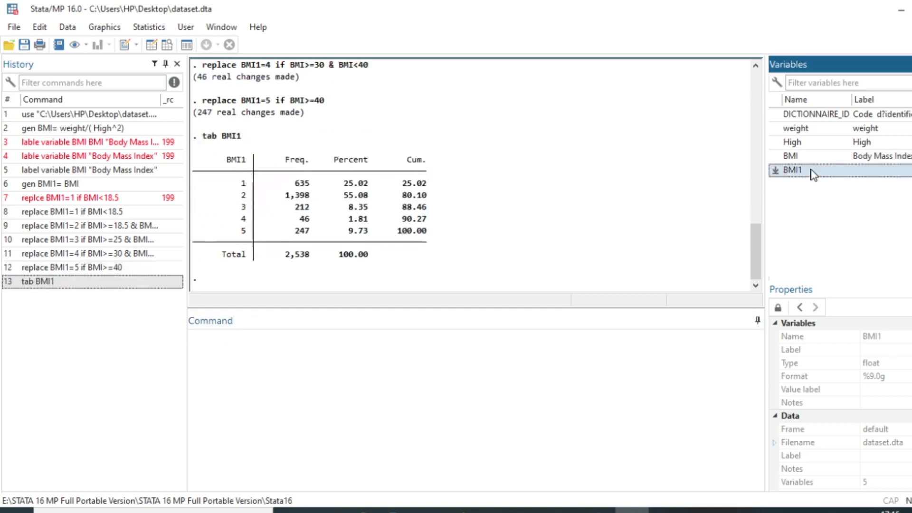
Examine the frequency, percent and cumulative columns for each BMI1 category in the output table
{"action": "left_click_drag", "start_coordinate": [212, 160], "coordinate": [412, 247]}
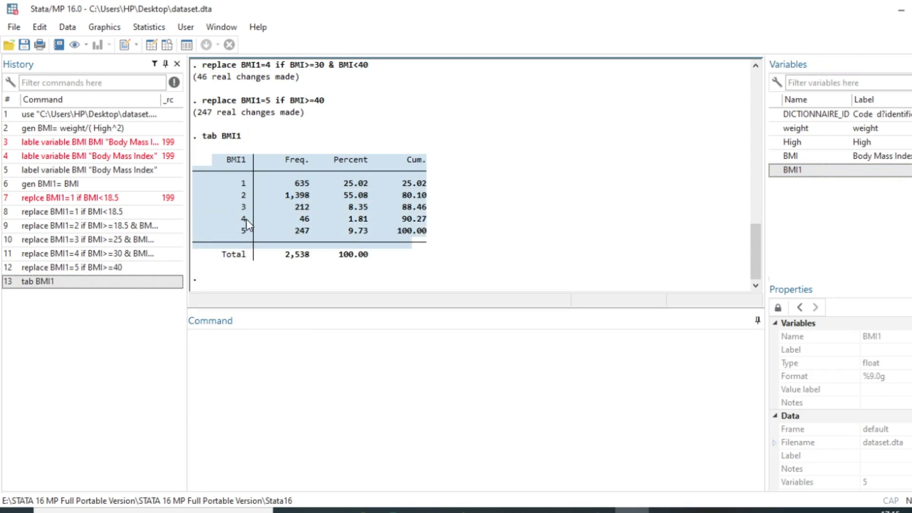
{"action": "left_click", "coordinate": [294, 182]}
{"action": "left_click_drag", "start_coordinate": [294, 184], "coordinate": [300, 243]}
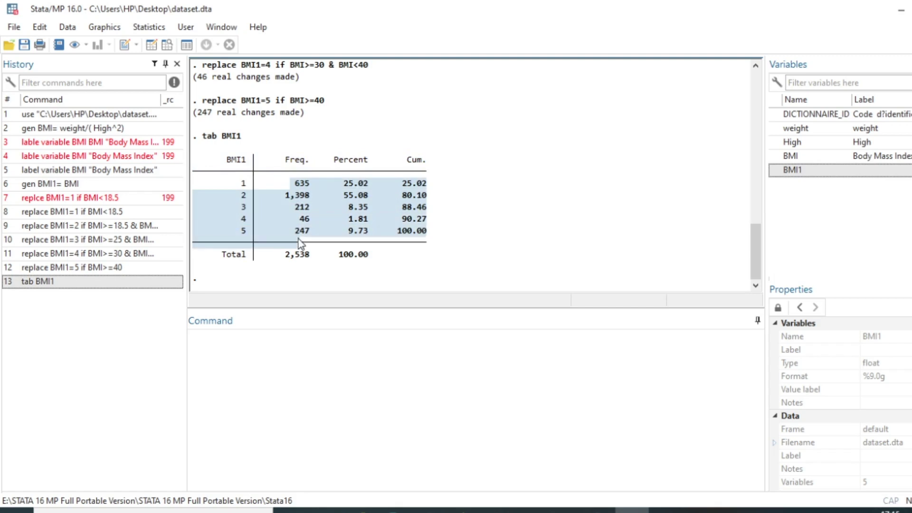
{"action": "left_click_drag", "start_coordinate": [348, 182], "coordinate": [425, 243]}
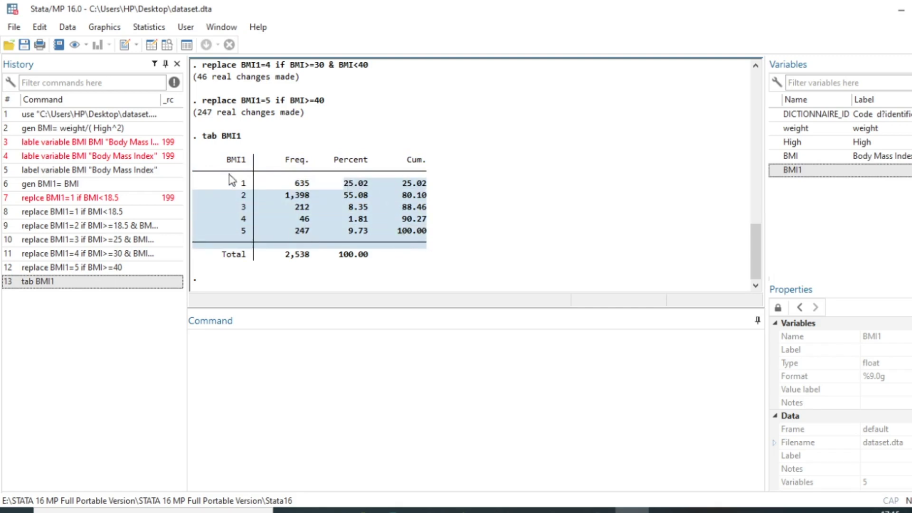
{"action": "left_click_drag", "start_coordinate": [235, 184], "coordinate": [426, 232]}
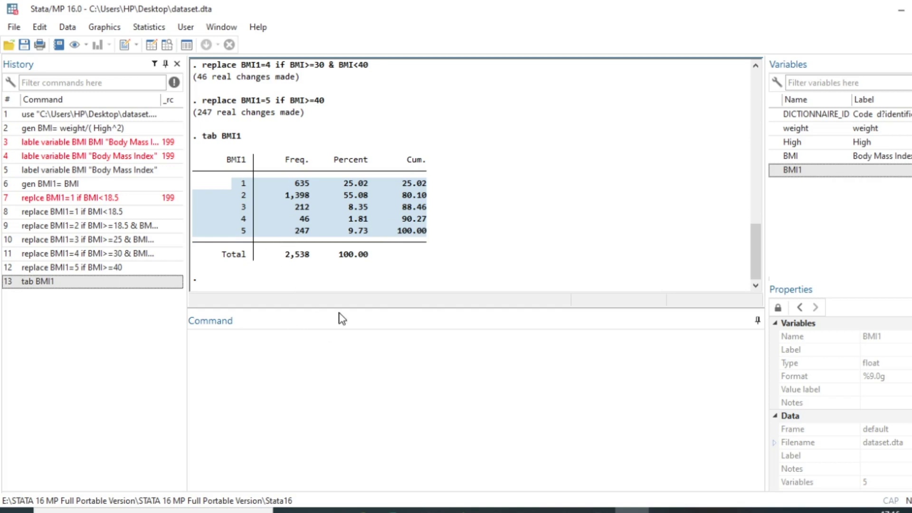
{"action": "left_click_drag", "start_coordinate": [235, 184], "coordinate": [430, 234]}
{"action": "left_click_drag", "start_coordinate": [228, 174], "coordinate": [431, 237]}
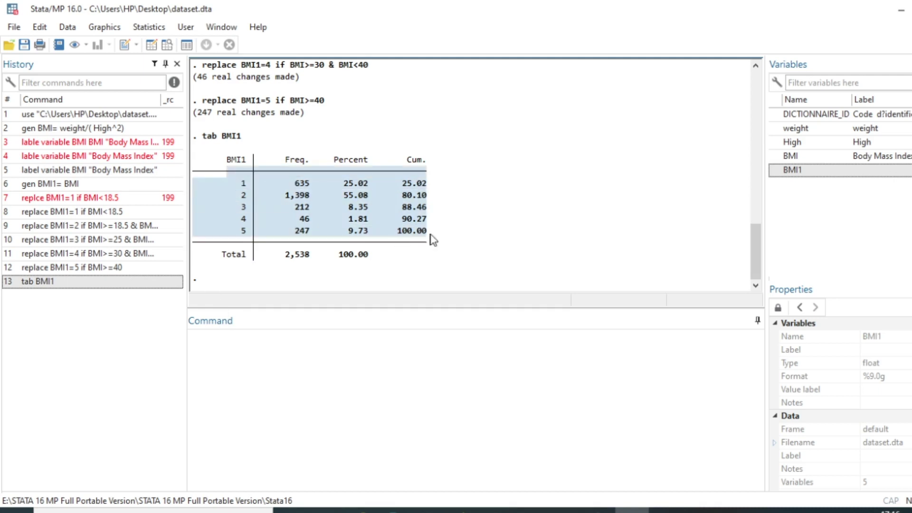
Create a copy of the categorized BMI variable by running gen obese= BMI1
{"action": "left_click", "coordinate": [241, 187]}
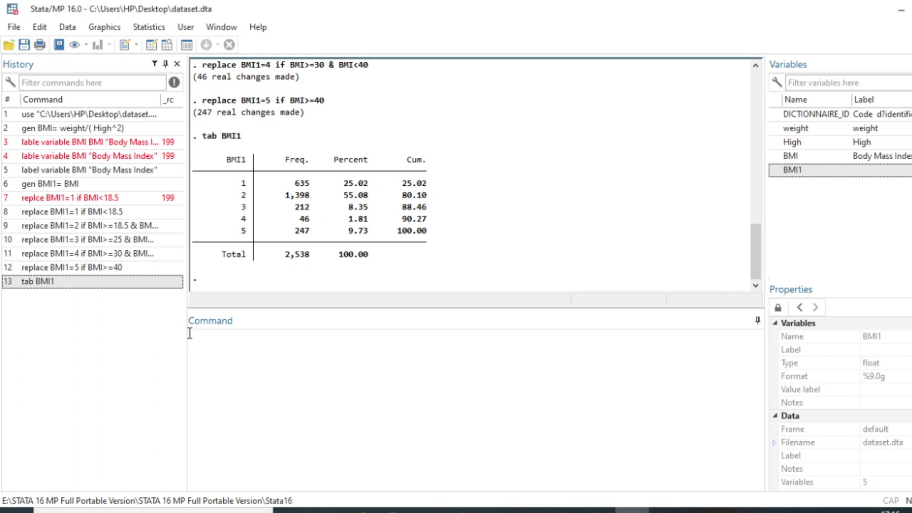
{"action": "left_click", "coordinate": [219, 338]}
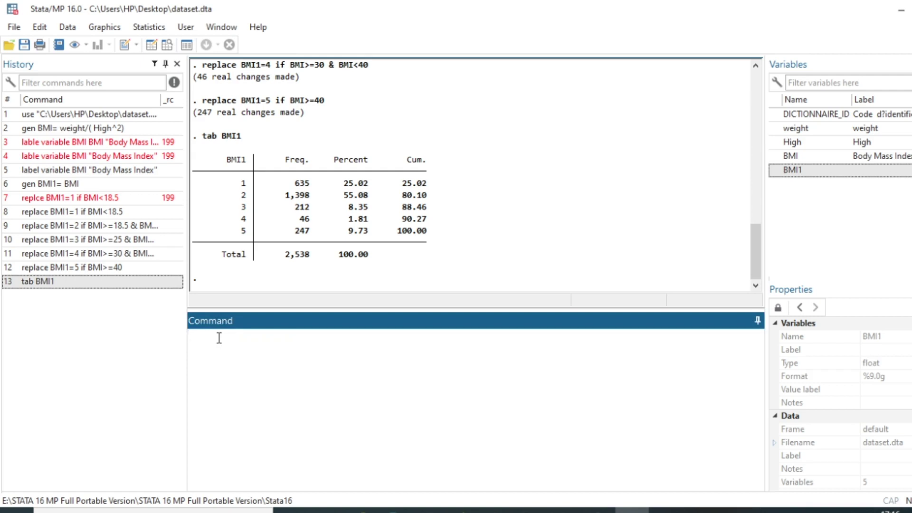
{"action": "type", "text": "gen obese="}
{"action": "left_click", "coordinate": [863, 177]}
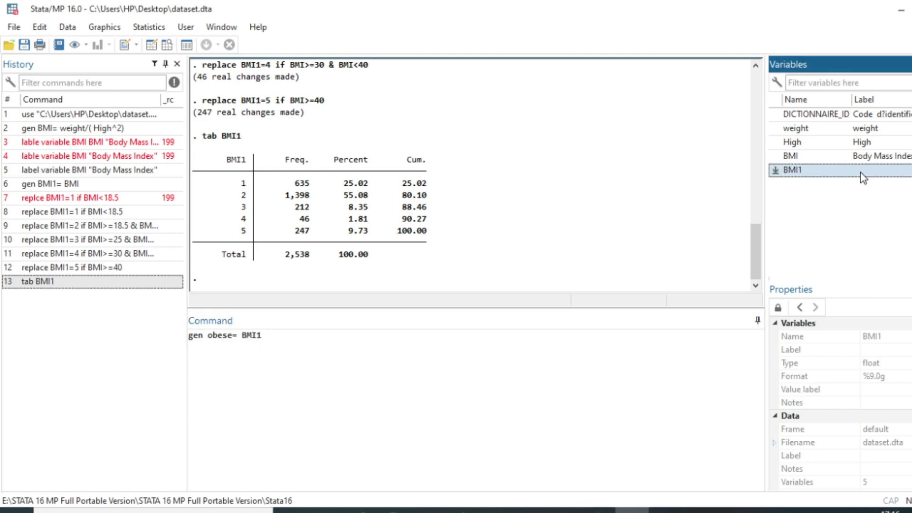
{"action": "key", "text": "Return"}
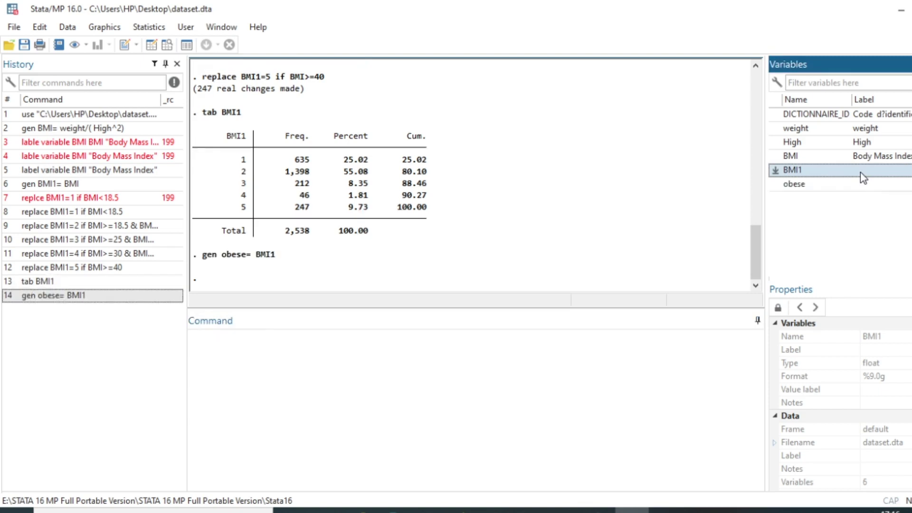
Start a recode command for obese with the rules (1=1 Underweight) (2=2 healthy_weight) (3=3 overweignt)
{"action": "left_click", "coordinate": [207, 338]}
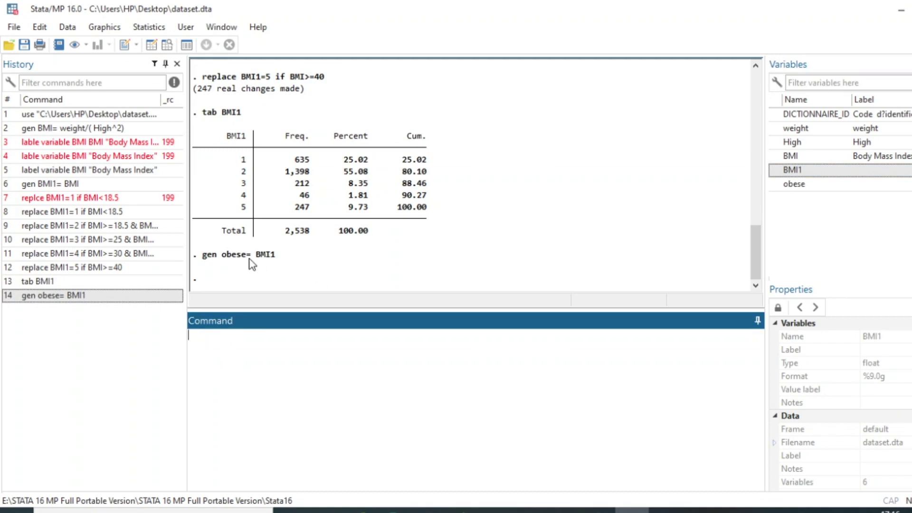
{"action": "type", "text": "recode"}
{"action": "double_click", "coordinate": [834, 187]}
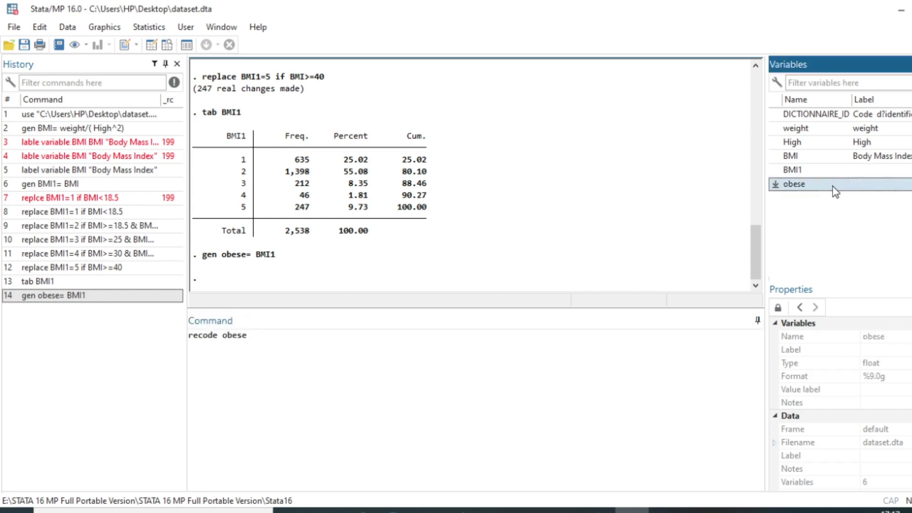
{"action": "left_click", "coordinate": [273, 338]}
{"action": "type", "text": "(1"}
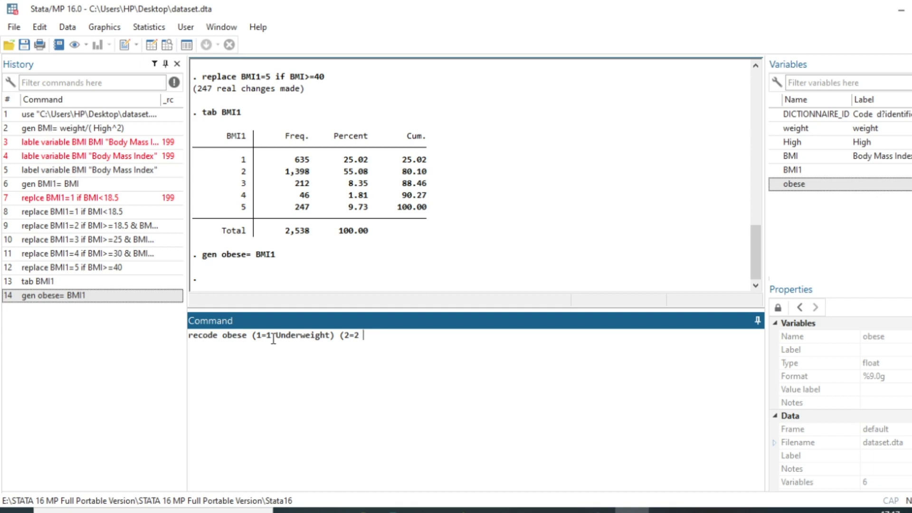
{"action": "type", "text": "althy_ weight) "}
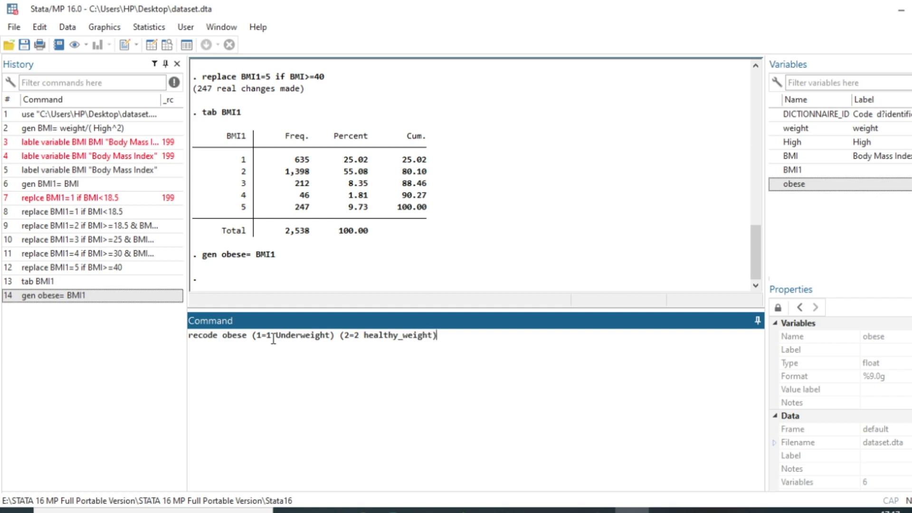
{"action": "type", "text": "(3=3"}
{"action": "type", "text": "overweignt)"}
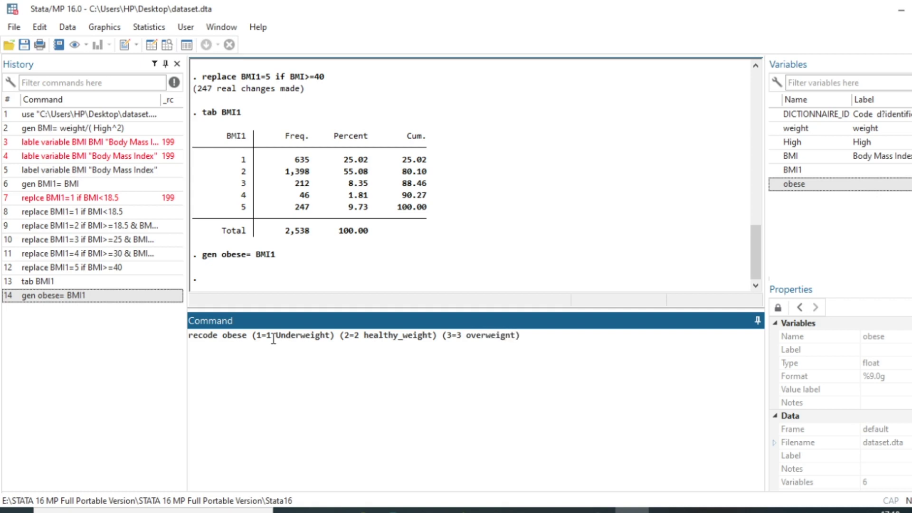
Extend the recode command with the rules (4=4 obesity) (5=5 severe_obesity), followed by the generate option
{"action": "type", "text": " '"}
{"action": "key", "text": "BackSpace"}
{"action": "type", "text": "(4=4 obesity) (5=4"}
{"action": "key", "text": "BackSpace"}
{"action": "type", "text": "5"}
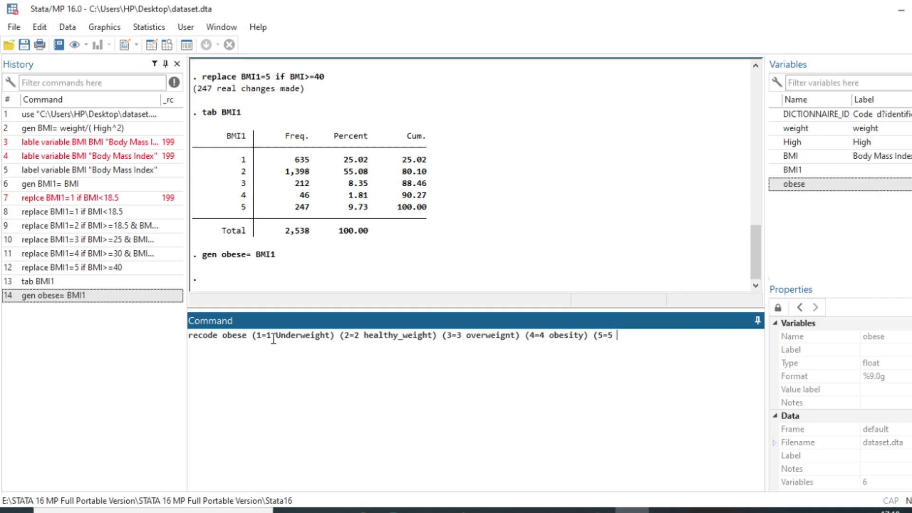
{"action": "type", "text": " obesi"}
{"action": "key", "text": "BackSpace"}
{"action": "key", "text": "BackSpace"}
{"action": "key", "text": "BackSpace"}
{"action": "key", "text": "BackSpace"}
{"action": "key", "text": "BackSpace"}
{"action": "type", "text": "severe_obesity), generate"}
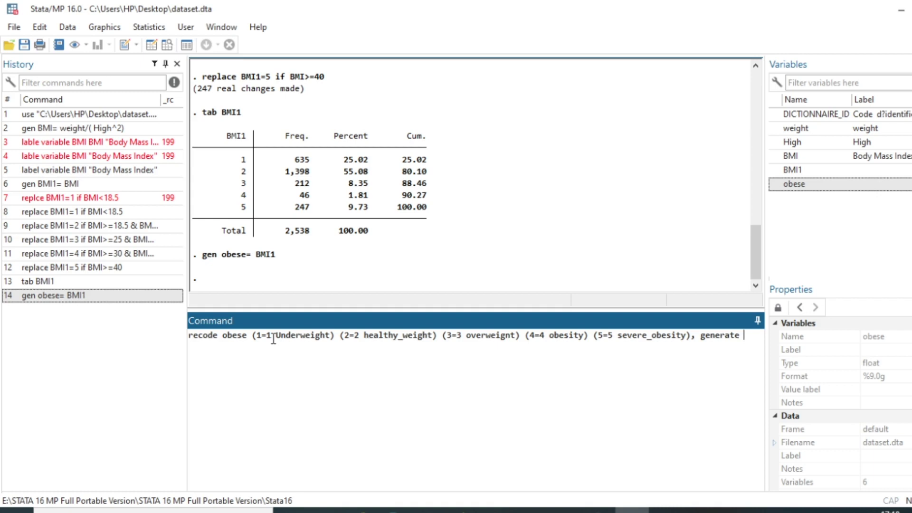
Name the generated variable (Obesity_stages) in the recode command and run it
{"action": "type", "text": " Ob"}
{"action": "key", "text": "BackSpace"}
{"action": "key", "text": "BackSpace"}
{"action": "type", "text": "(Obesity_ stages"}
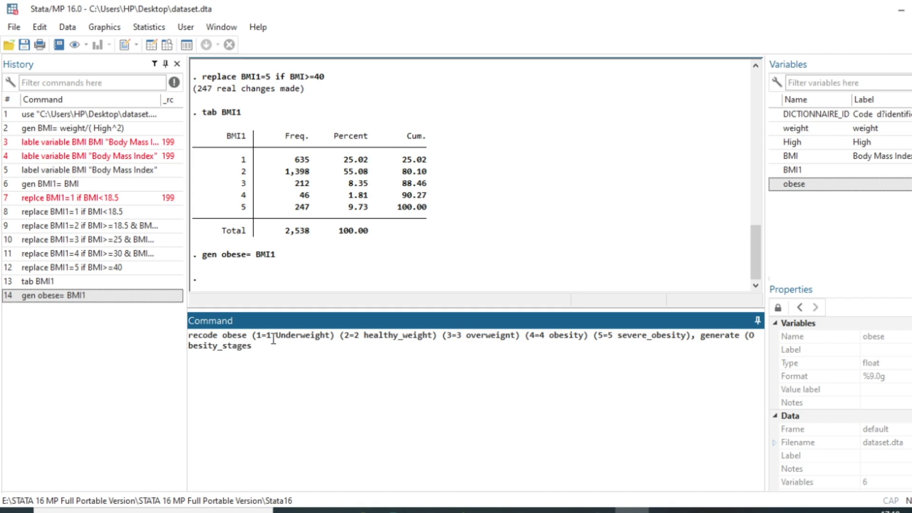
{"action": "type", "text": ")"}
{"action": "left_click", "coordinate": [273, 339]}
{"action": "key", "text": "ctrl+a"}
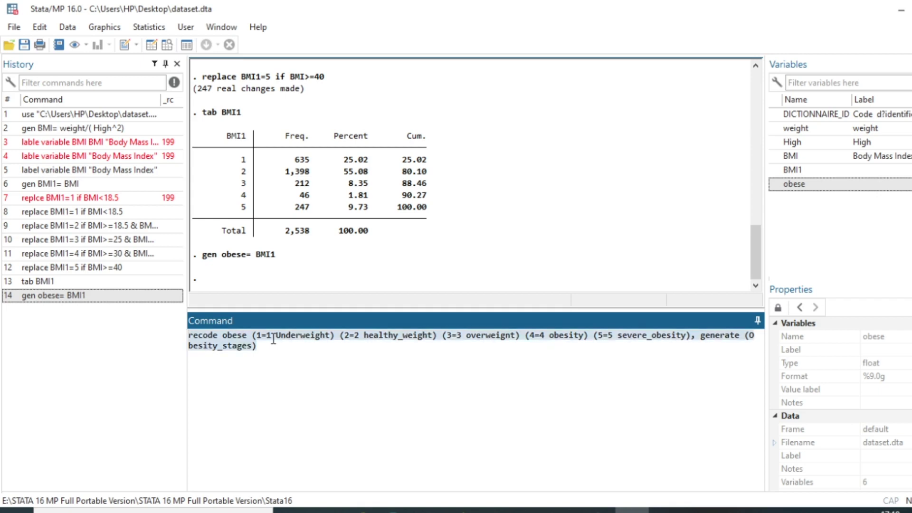
{"action": "left_click", "coordinate": [270, 345]}
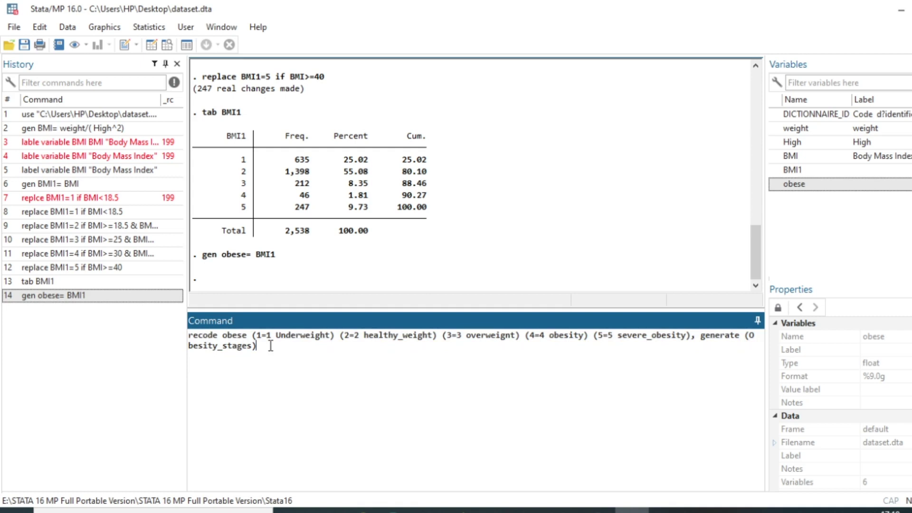
{"action": "key", "text": "Return"}
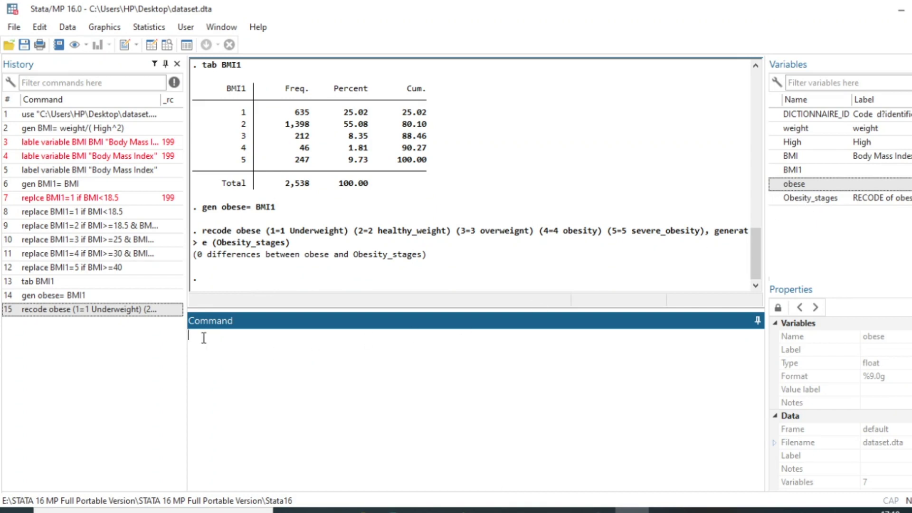
Label the new variable by running label variable Obesity_stages "Obesity Stages"
{"action": "type", "text": "ba"}
{"action": "key", "text": "BackSpace"}
{"action": "key", "text": "BackSpace"}
{"action": "type", "text": "label"}
{"action": "double_click", "coordinate": [836, 198]}
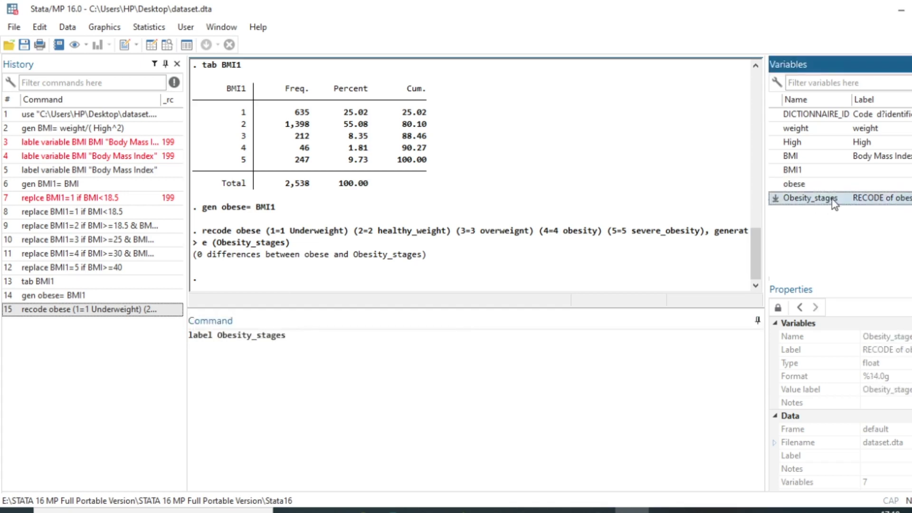
{"action": "left_click", "coordinate": [311, 337]}
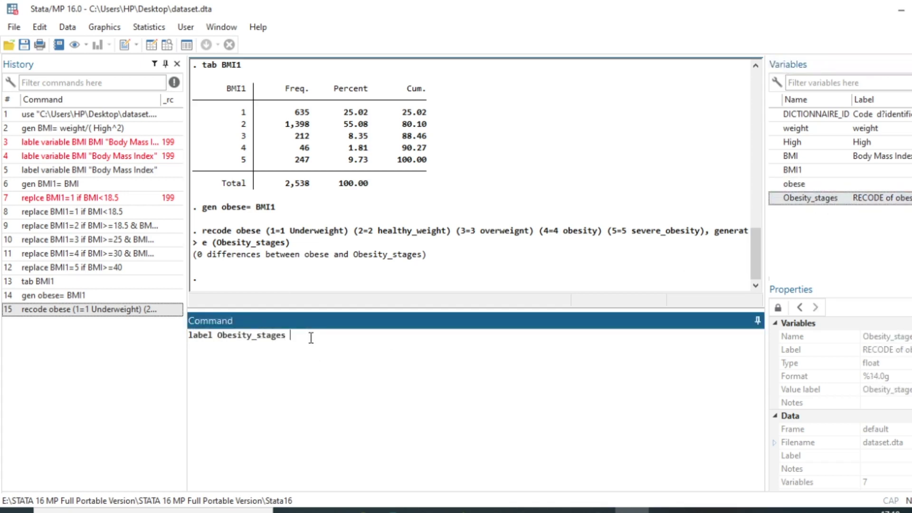
{"action": "type", "text": "\"Obesity Stages"}
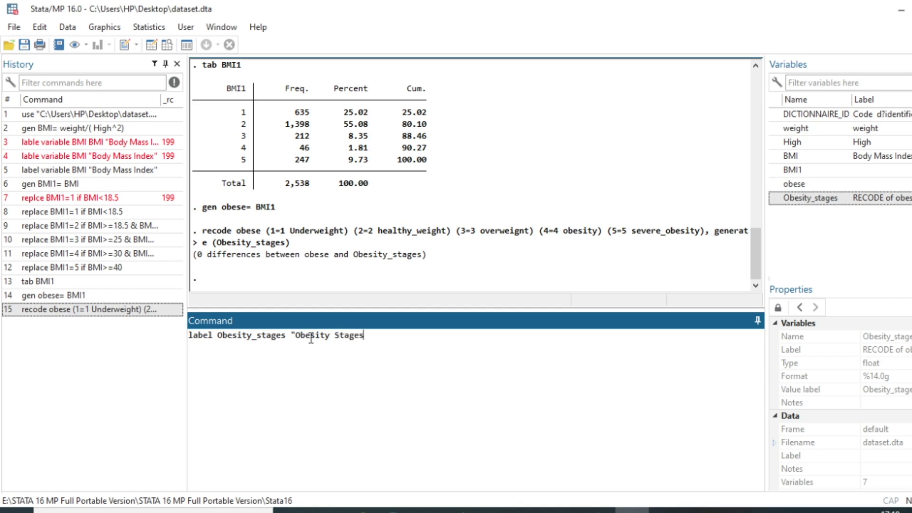
{"action": "type", "text": "\""}
{"action": "left_click", "coordinate": [217, 336]}
{"action": "type", "text": "variable"}
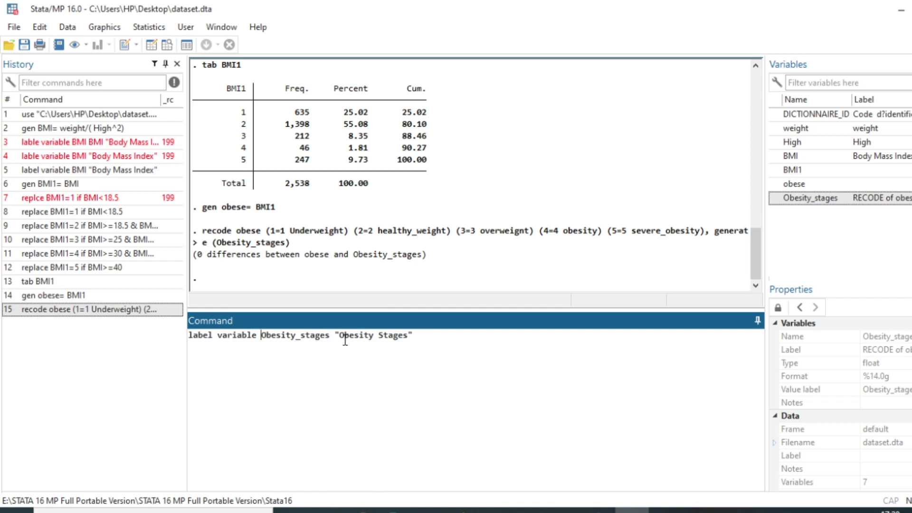
{"action": "left_click", "coordinate": [423, 336]}
{"action": "key", "text": "Return"}
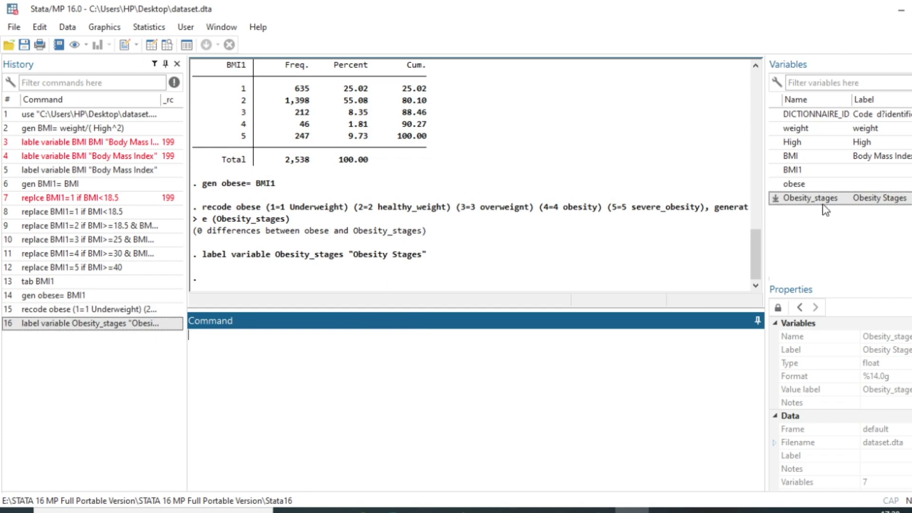
Produce a frequency table of the labelled categories by running tab Obesity_stages
{"action": "type", "text": "tab"}
{"action": "double_click", "coordinate": [874, 201]}
{"action": "key", "text": "Return"}
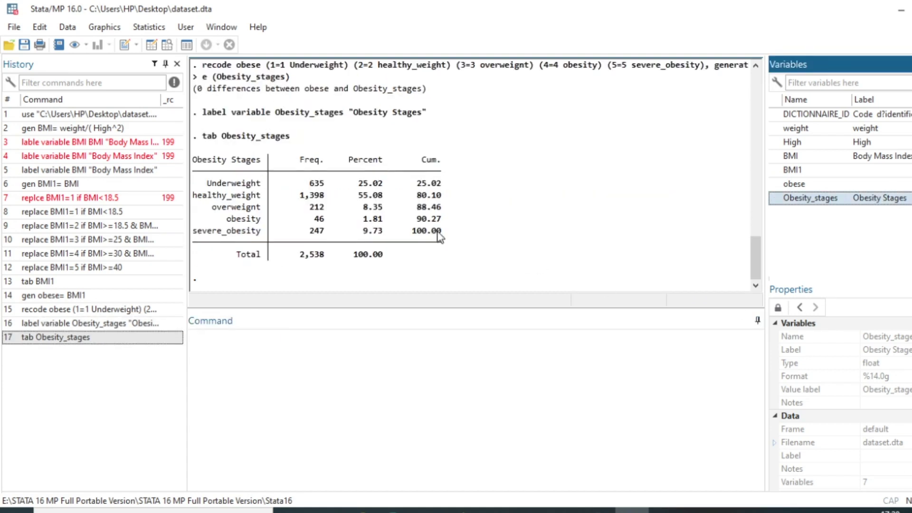
Compare the numeric categories in the BMI1 table with the labelled categories in the Obesity_stages table
{"action": "scroll", "coordinate": [242, 206], "scroll_direction": "up", "scroll_amount": 4}
{"action": "scroll", "coordinate": [242, 207], "scroll_direction": "up", "scroll_amount": 2}
{"action": "left_click_drag", "start_coordinate": [237, 122], "coordinate": [442, 181]}
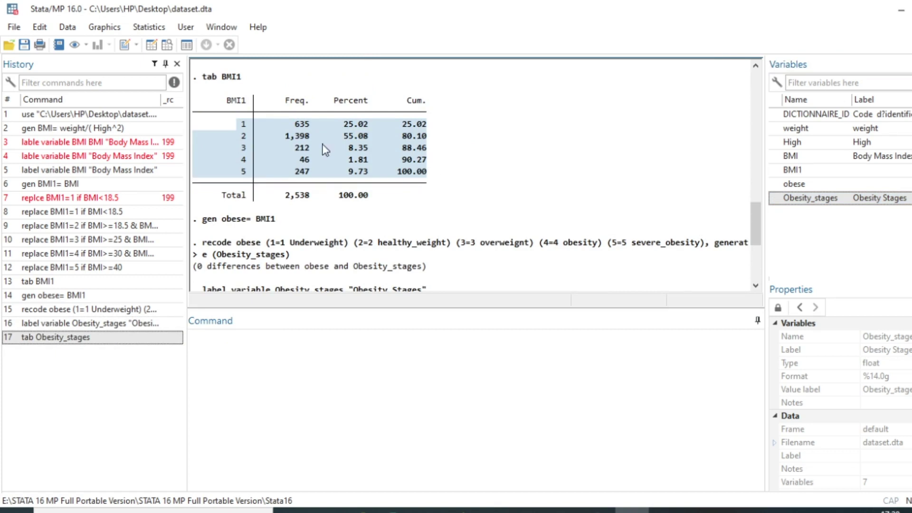
{"action": "scroll", "coordinate": [254, 232], "scroll_direction": "down", "scroll_amount": 2}
{"action": "scroll", "coordinate": [254, 232], "scroll_direction": "down", "scroll_amount": 3}
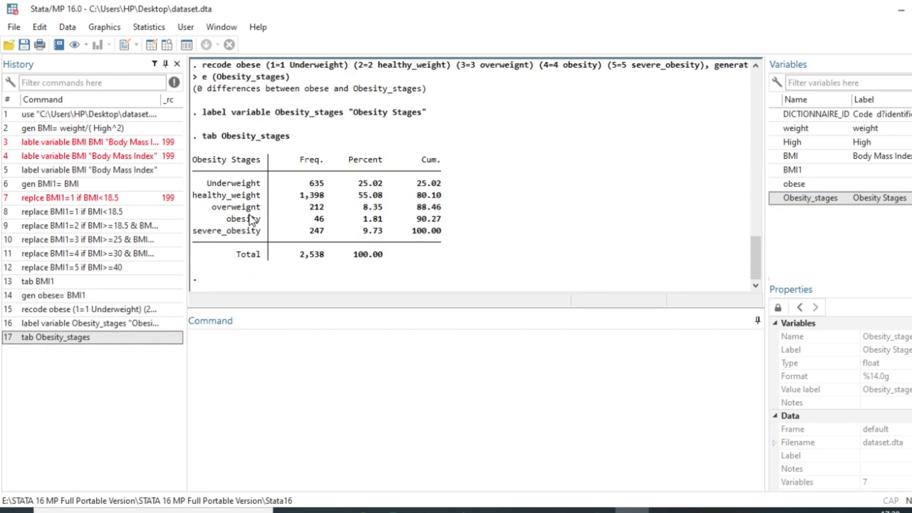
{"action": "mouse_move", "coordinate": [208, 183]}
{"action": "left_mouse_down"}
{"action": "mouse_move", "coordinate": [242, 194]}
{"action": "mouse_move", "coordinate": [238, 186]}
{"action": "mouse_move", "coordinate": [249, 184]}
{"action": "left_mouse_up"}
{"action": "mouse_move", "coordinate": [199, 199]}
{"action": "left_mouse_down"}
{"action": "mouse_move", "coordinate": [268, 209]}
{"action": "mouse_move", "coordinate": [270, 219]}
{"action": "left_mouse_up"}
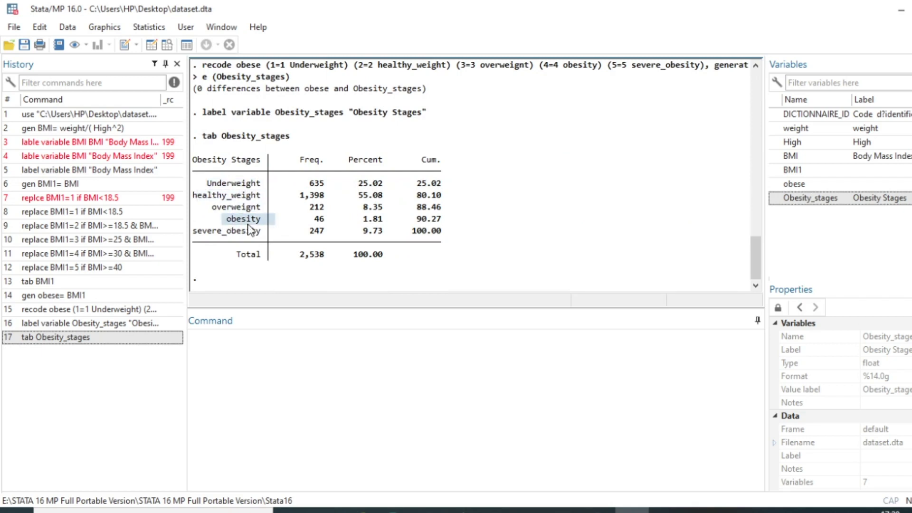
{"action": "left_click_drag", "start_coordinate": [193, 232], "coordinate": [266, 242]}
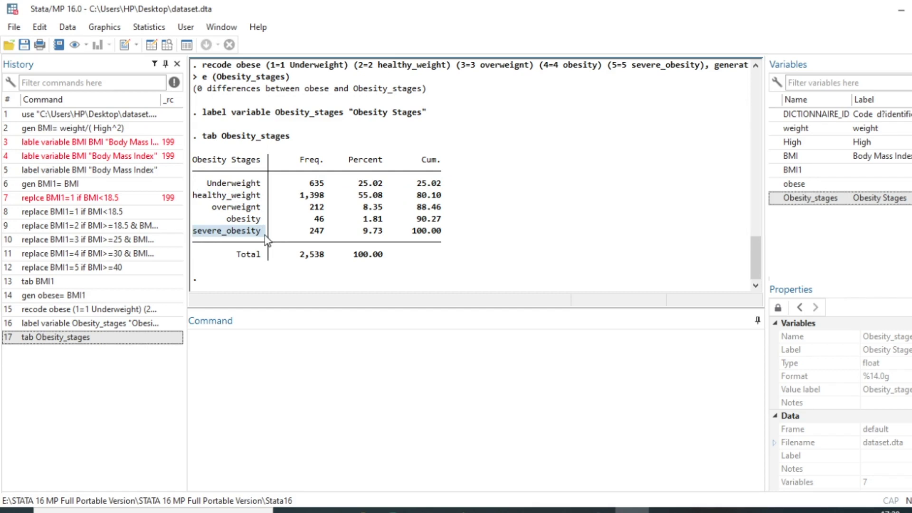
{"action": "scroll", "coordinate": [306, 238], "scroll_direction": "up", "scroll_amount": 8}
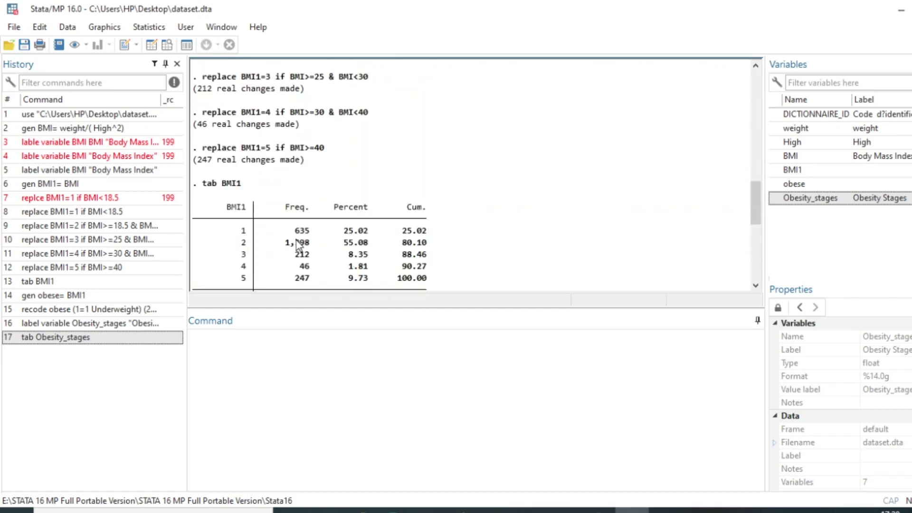
{"action": "left_click_drag", "start_coordinate": [243, 249], "coordinate": [298, 299]}
Run codebook Obesity_stages and examine which label is paired with each numeric code
{"action": "left_click", "coordinate": [214, 337]}
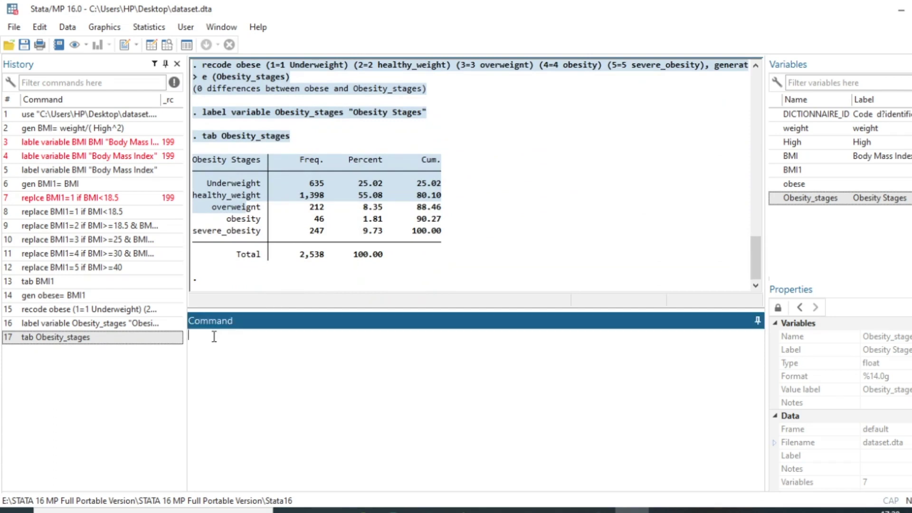
{"action": "type", "text": "codebook"}
{"action": "left_click", "coordinate": [882, 199]}
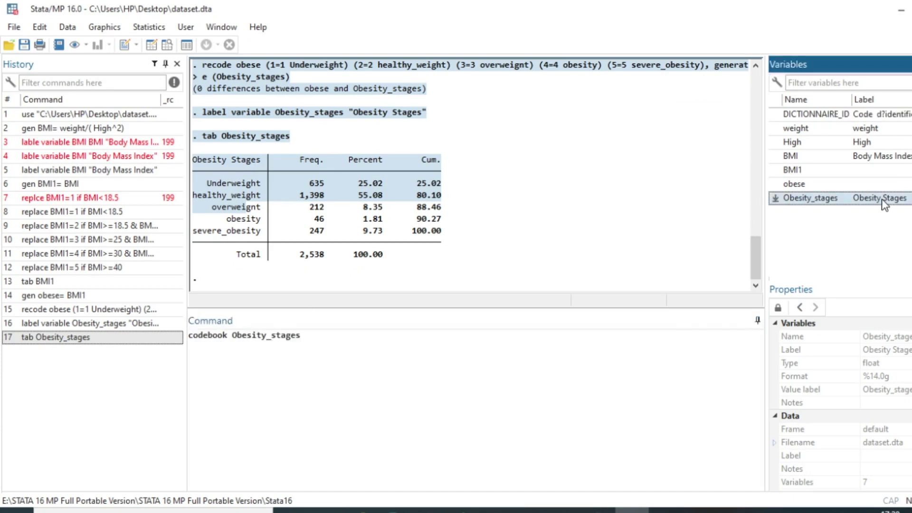
{"action": "key", "text": "Return"}
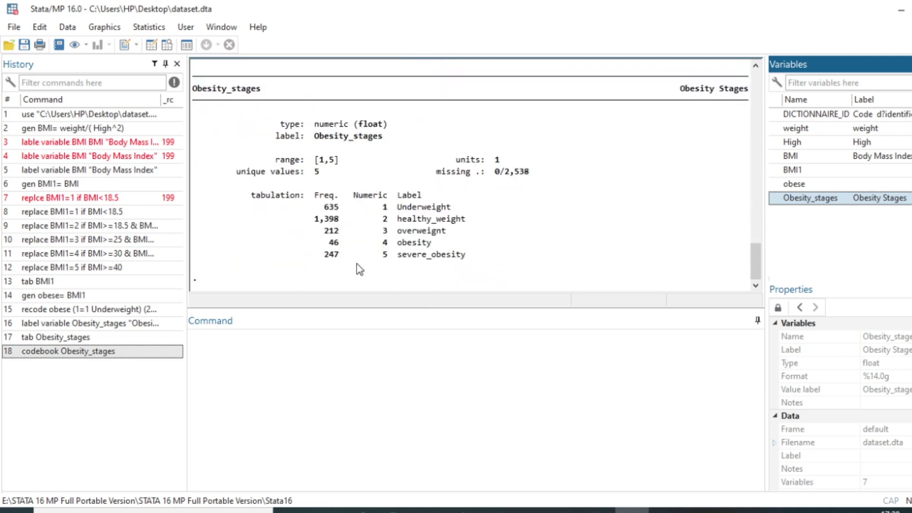
{"action": "left_click_drag", "start_coordinate": [380, 208], "coordinate": [449, 209]}
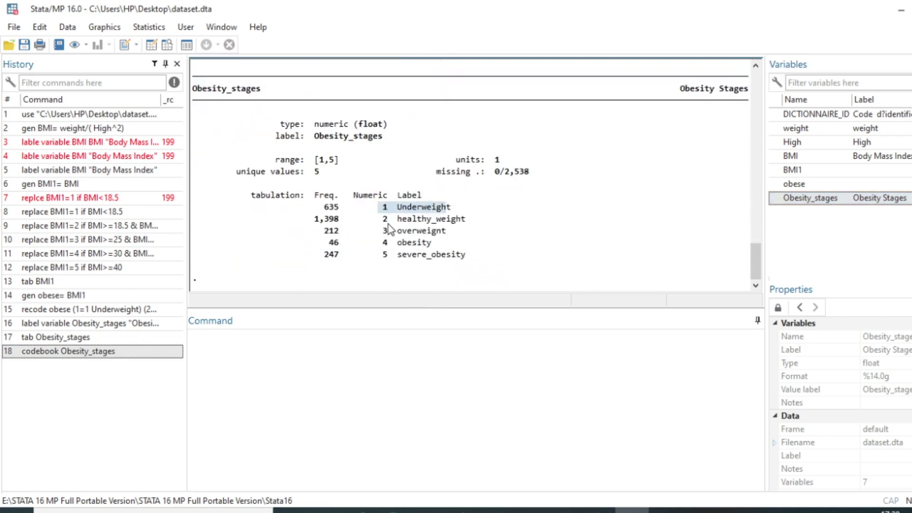
{"action": "left_click_drag", "start_coordinate": [382, 219], "coordinate": [470, 226]}
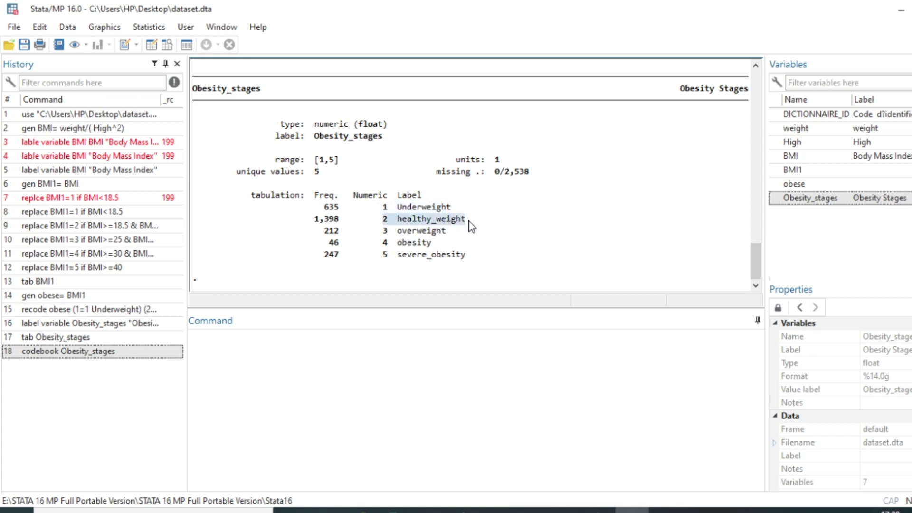
{"action": "left_click_drag", "start_coordinate": [381, 231], "coordinate": [451, 238]}
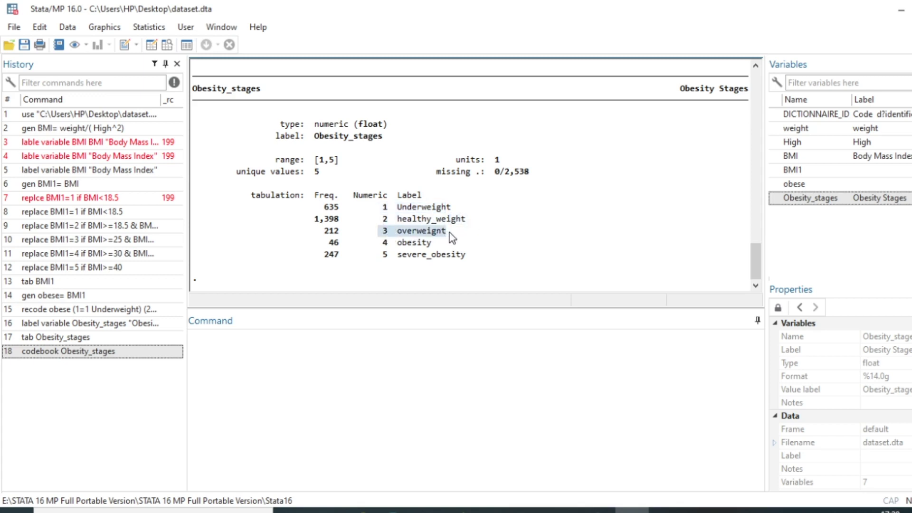
{"action": "left_click_drag", "start_coordinate": [387, 247], "coordinate": [473, 261]}
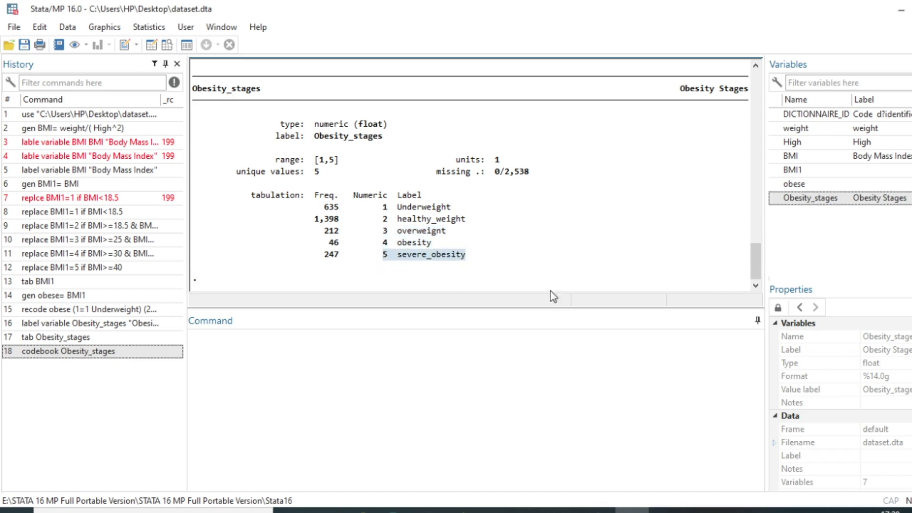